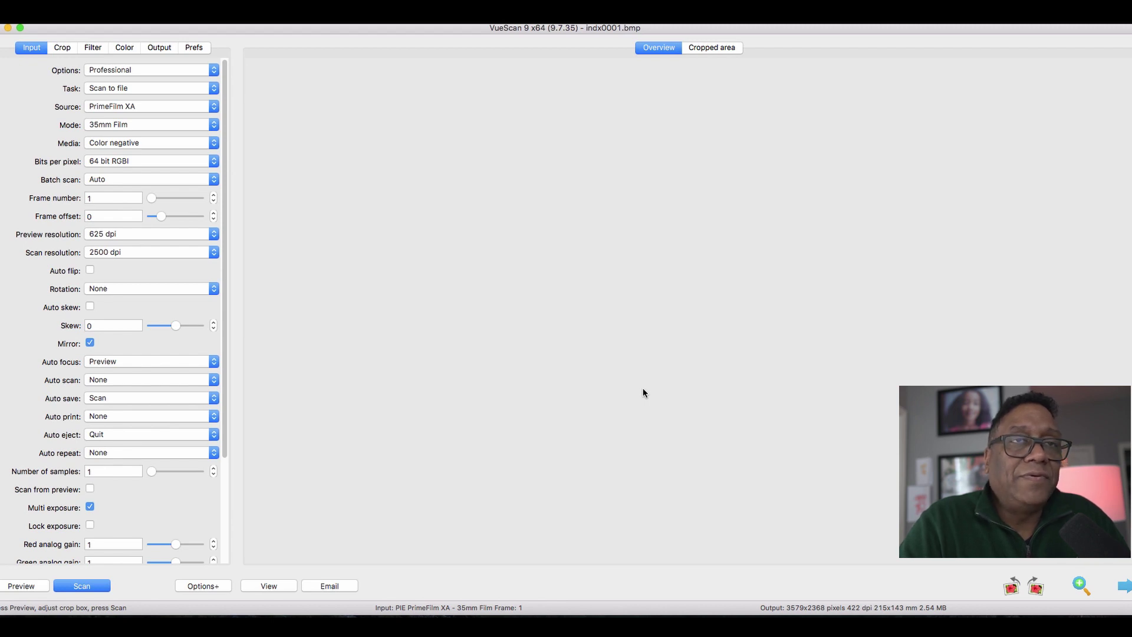
Step: Review the crop and filter settings, and set the negative film brand to KODACOLOR in the color settings
{"action": "left_click", "coordinate": [23, 586]}
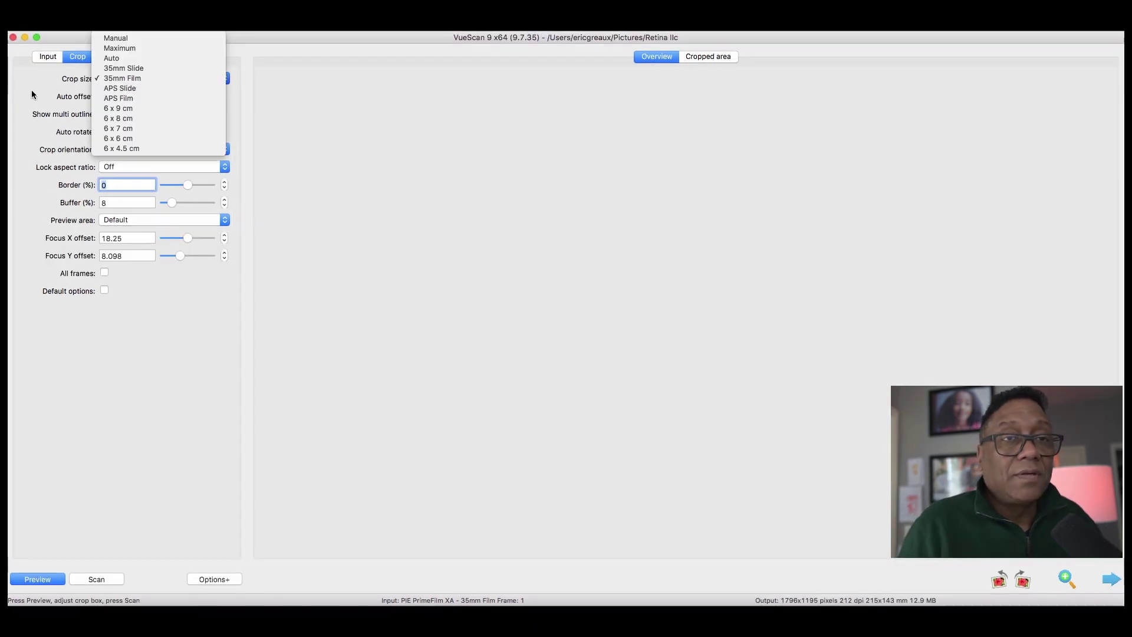
{"action": "left_click", "coordinate": [32, 95]}
{"action": "left_click", "coordinate": [107, 57]}
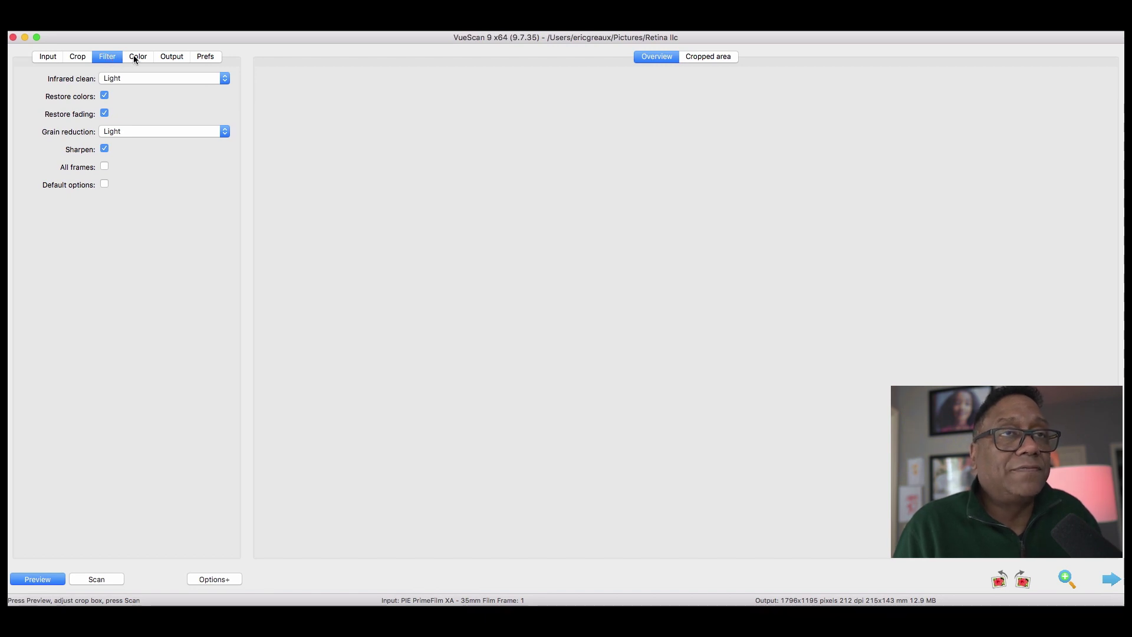
{"action": "left_click", "coordinate": [135, 57]}
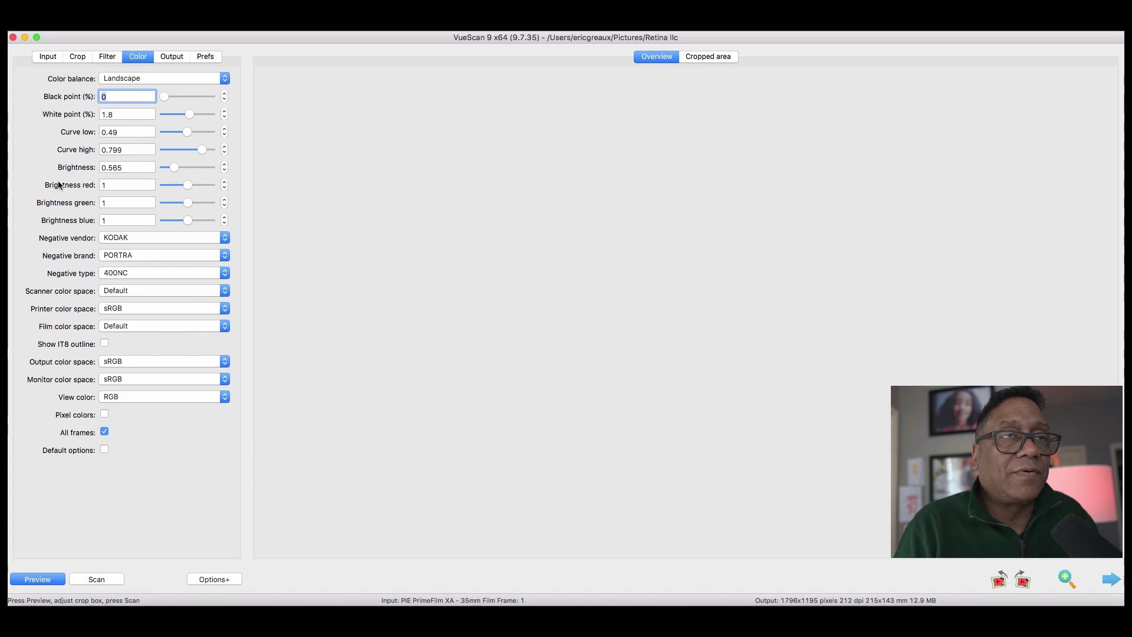
{"action": "left_click", "coordinate": [124, 257]}
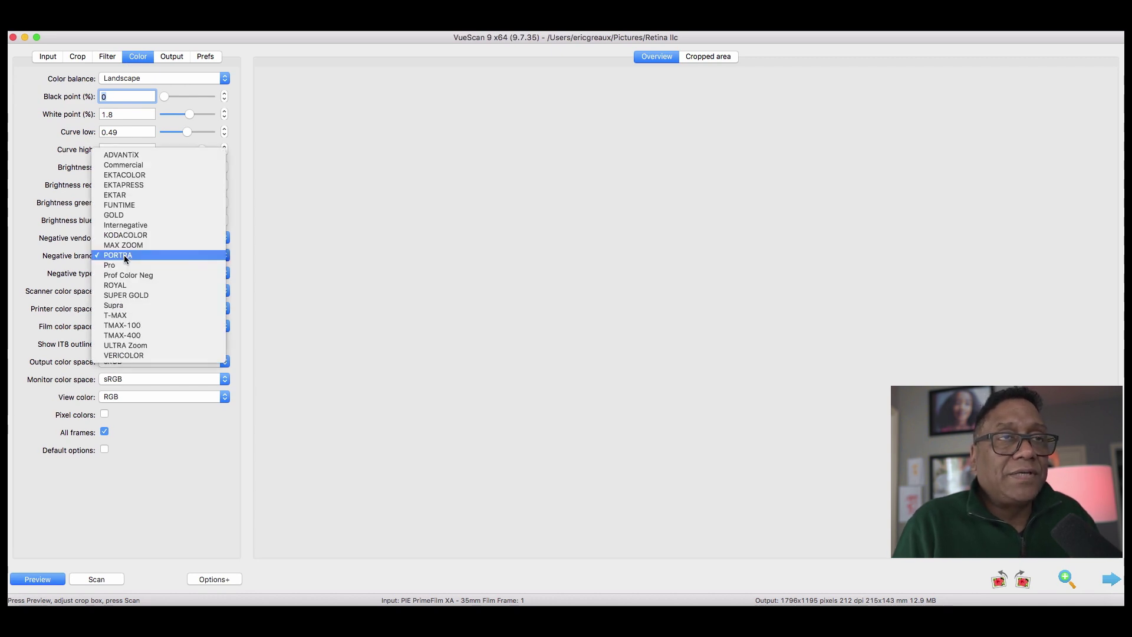
{"action": "left_click", "coordinate": [128, 236]}
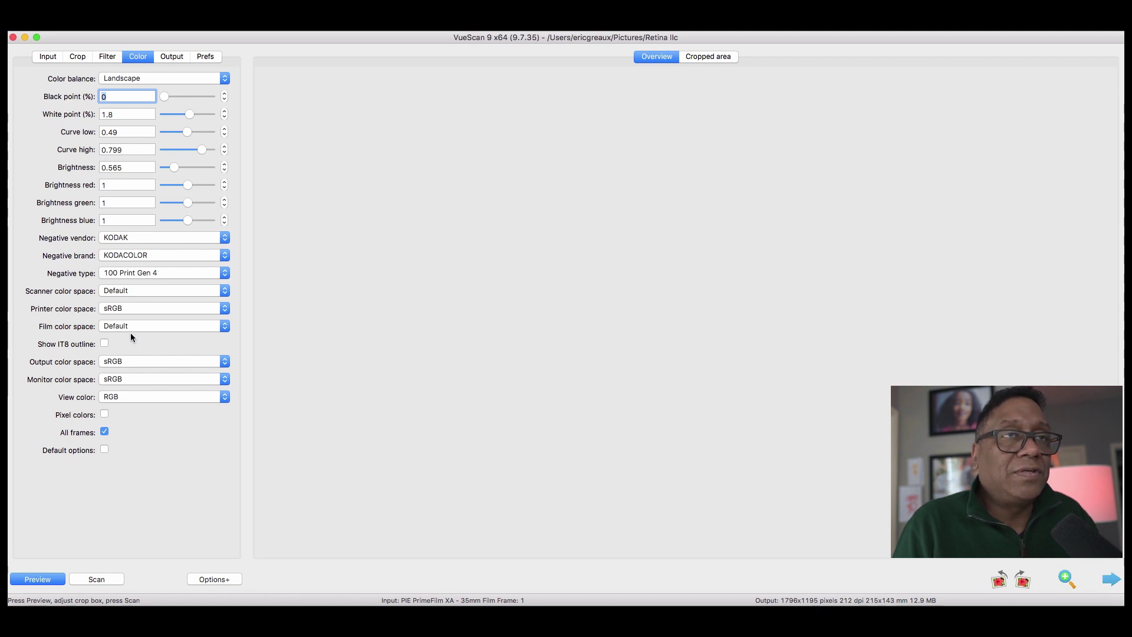
Step: Enable the index file in the output settings and look over the preferences
{"action": "left_click", "coordinate": [175, 57]}
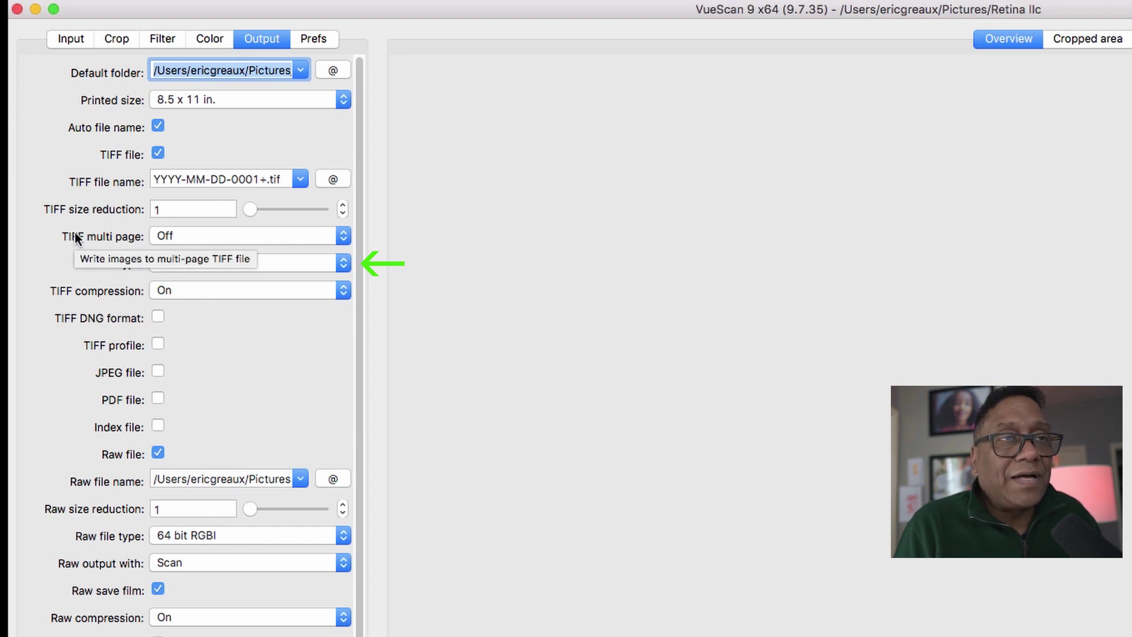
{"action": "left_click", "coordinate": [160, 424]}
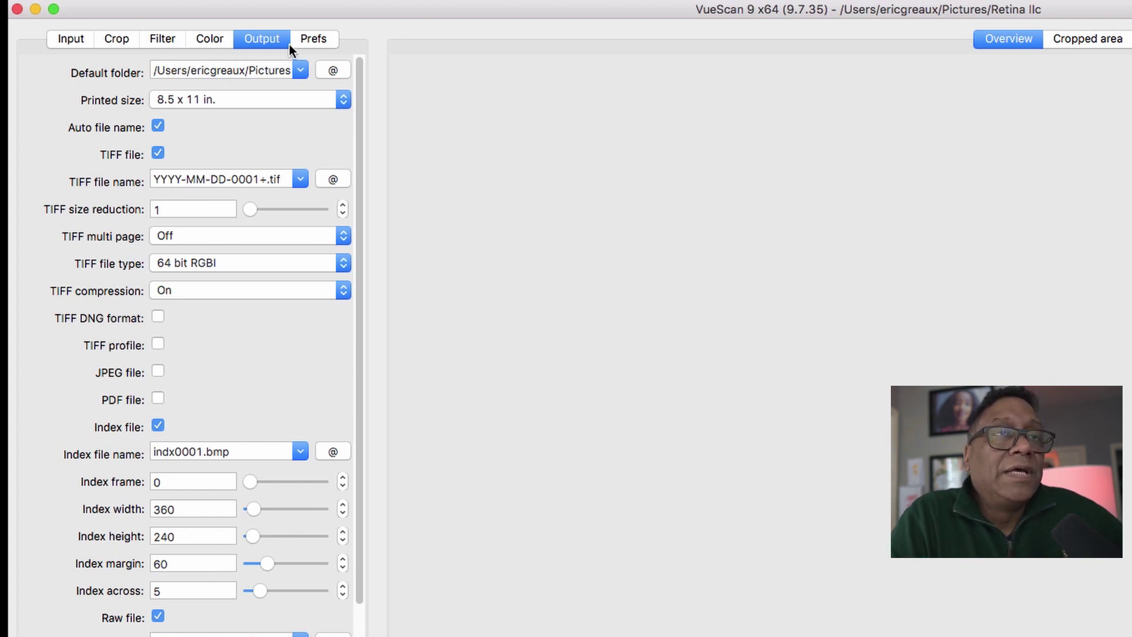
{"action": "left_click", "coordinate": [204, 57]}
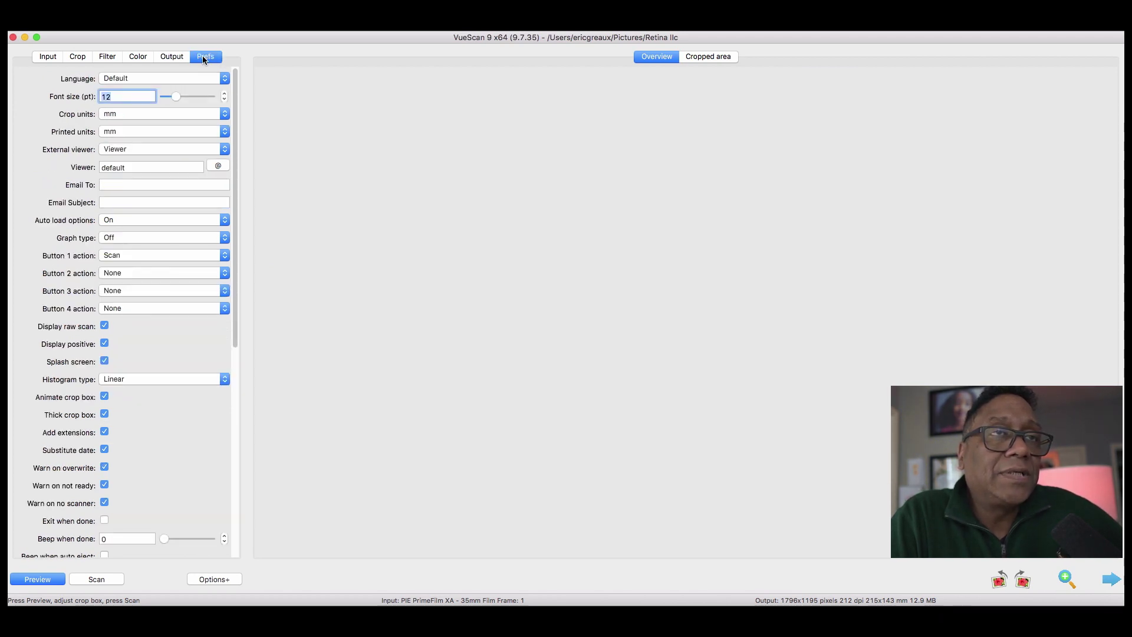
Step: Set the batch scan mode to List in the input settings and preview the film frames
{"action": "left_click", "coordinate": [35, 59]}
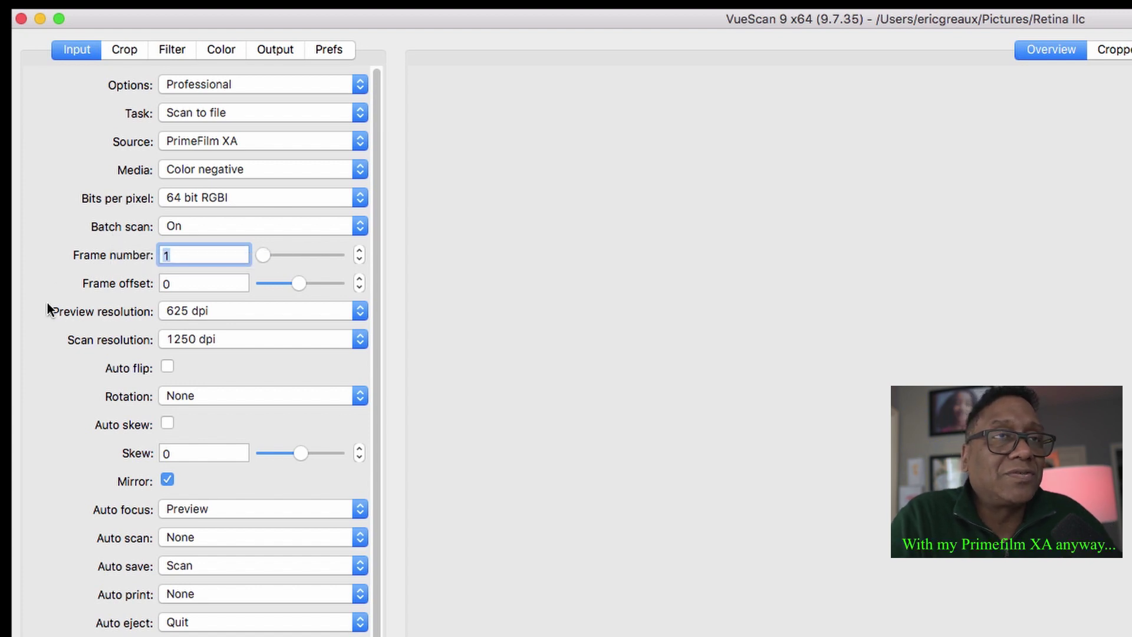
{"action": "left_click", "coordinate": [177, 226]}
{"action": "left_click", "coordinate": [186, 258]}
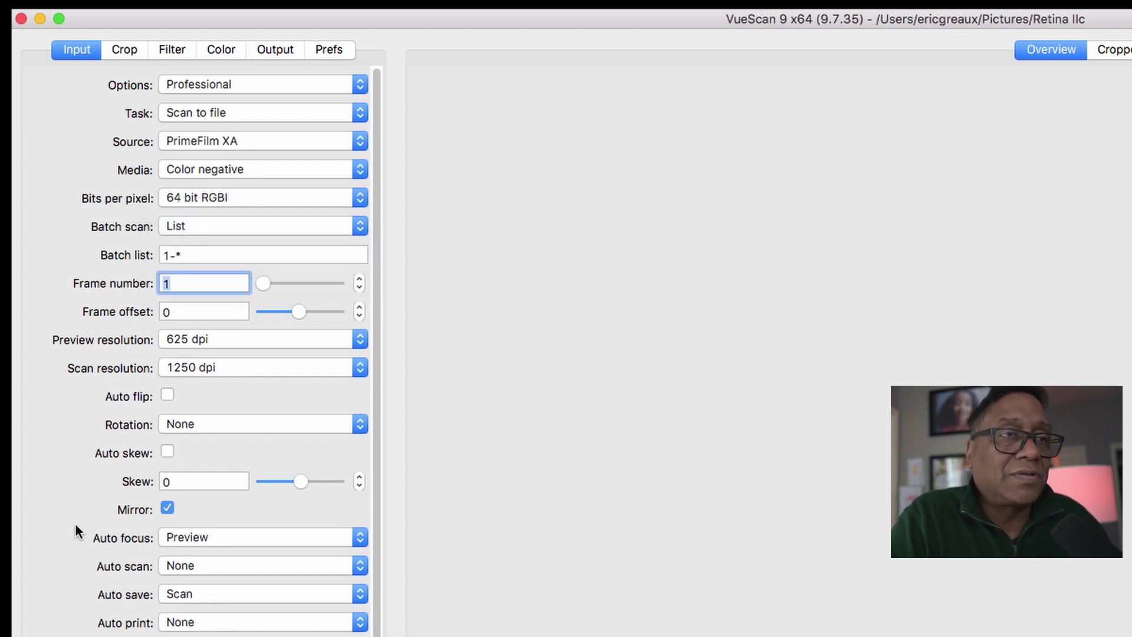
{"action": "scroll", "coordinate": [84, 576], "scroll_direction": "down", "scroll_amount": 5}
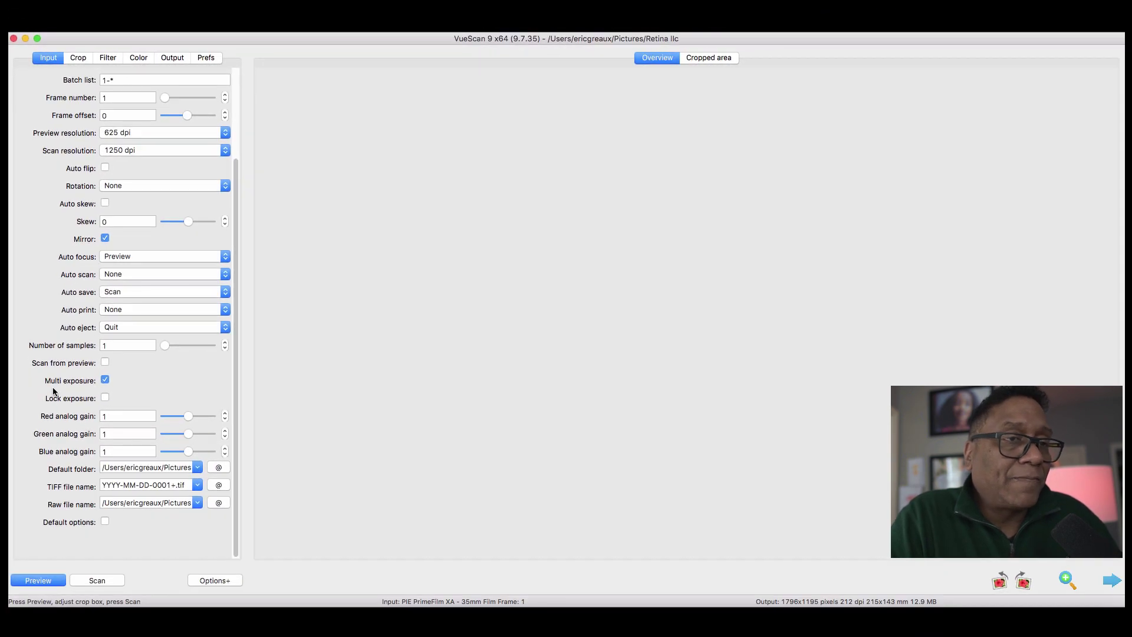
{"action": "left_click", "coordinate": [47, 582]}
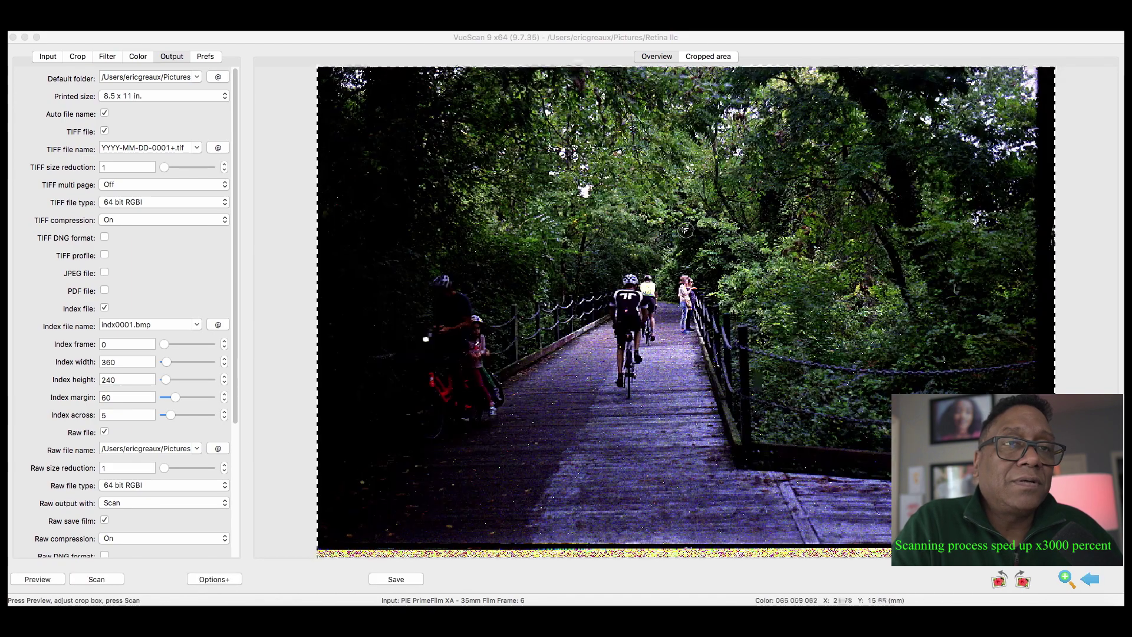
Step: Go back through the previewed frames to frame 1 and scan the batch to files
{"action": "left_click", "coordinate": [1091, 580]}
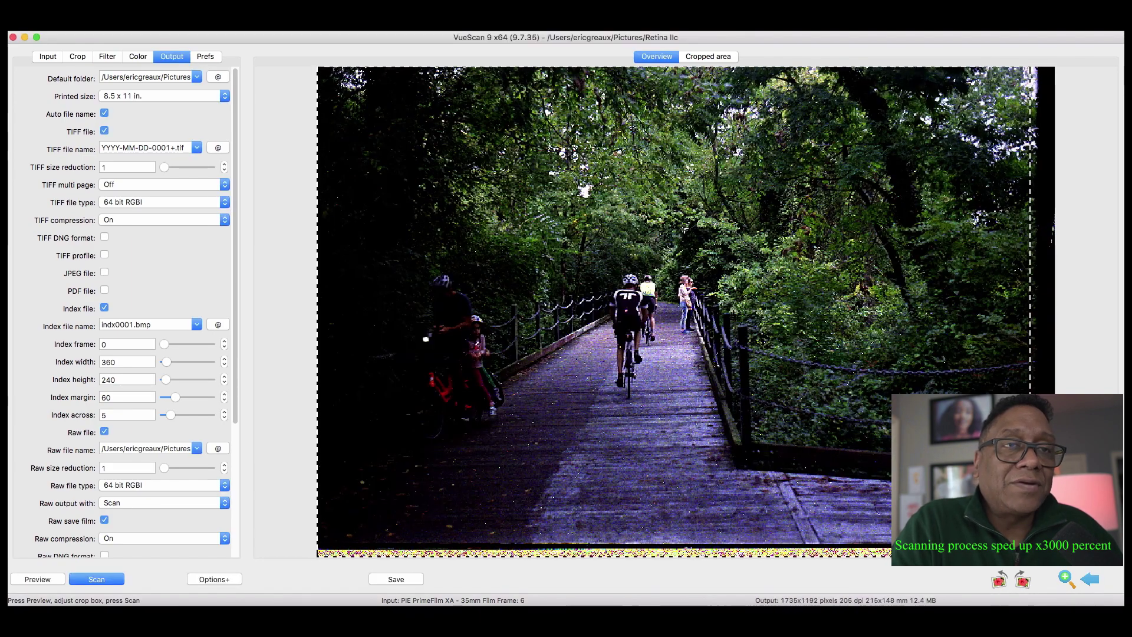
{"action": "left_click", "coordinate": [1091, 581]}
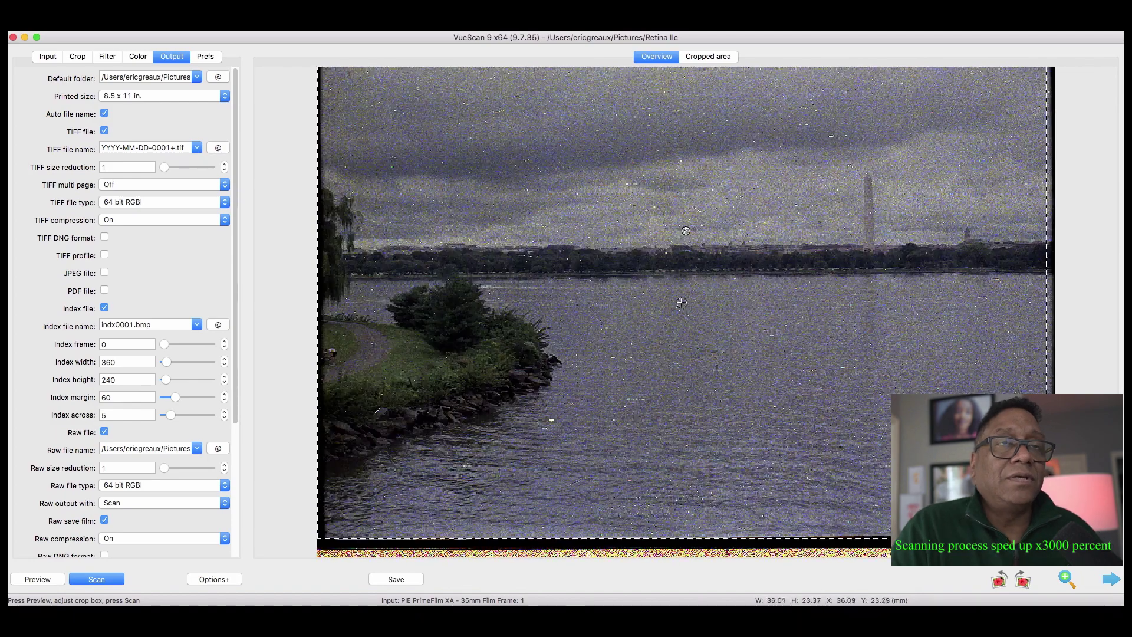
{"action": "left_click", "coordinate": [103, 581]}
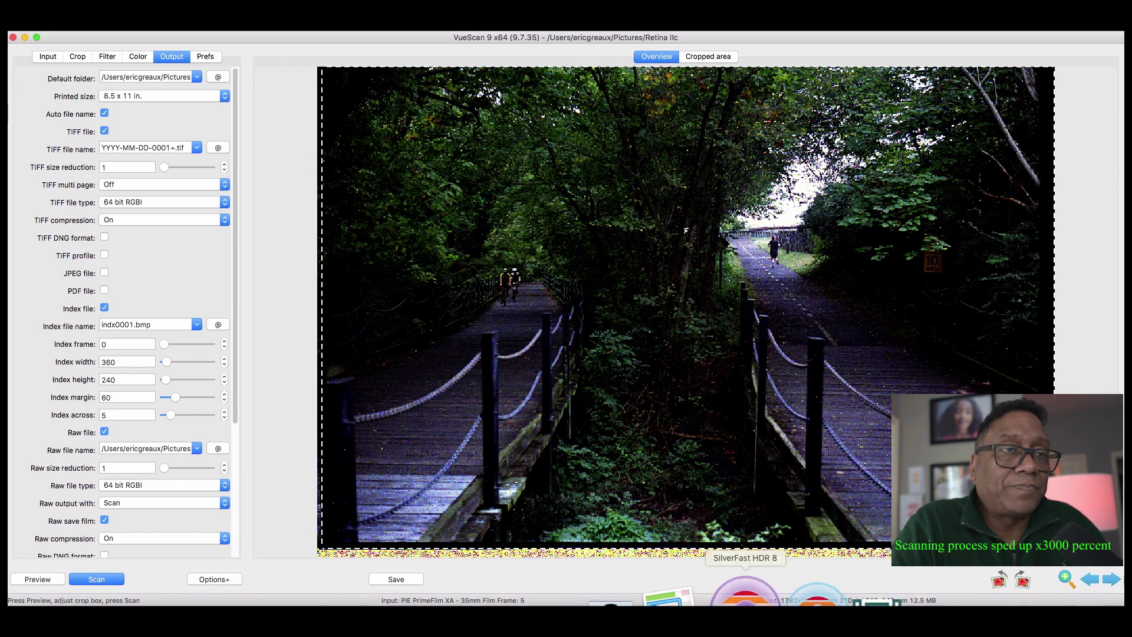
Step: In Finder's Retina IIc folder, view the contact sheet indx0001.bmp and the raw scan raw0005.tif
{"action": "scroll", "coordinate": [118, 413], "scroll_direction": "up", "scroll_amount": 5}
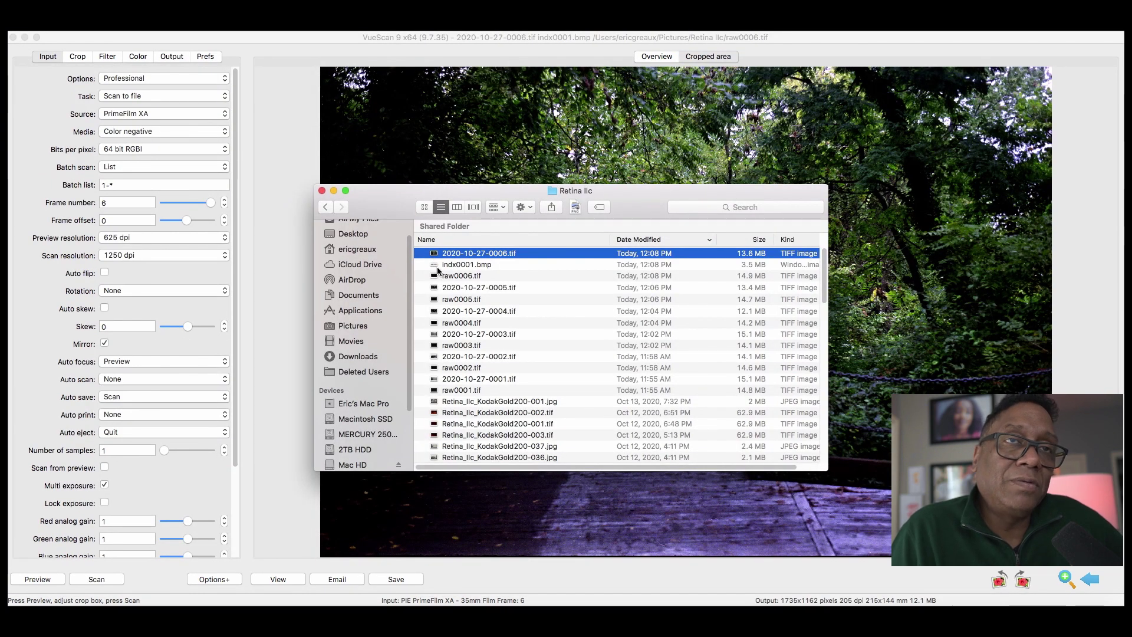
{"action": "left_click", "coordinate": [437, 267]}
{"action": "key", "text": "space"}
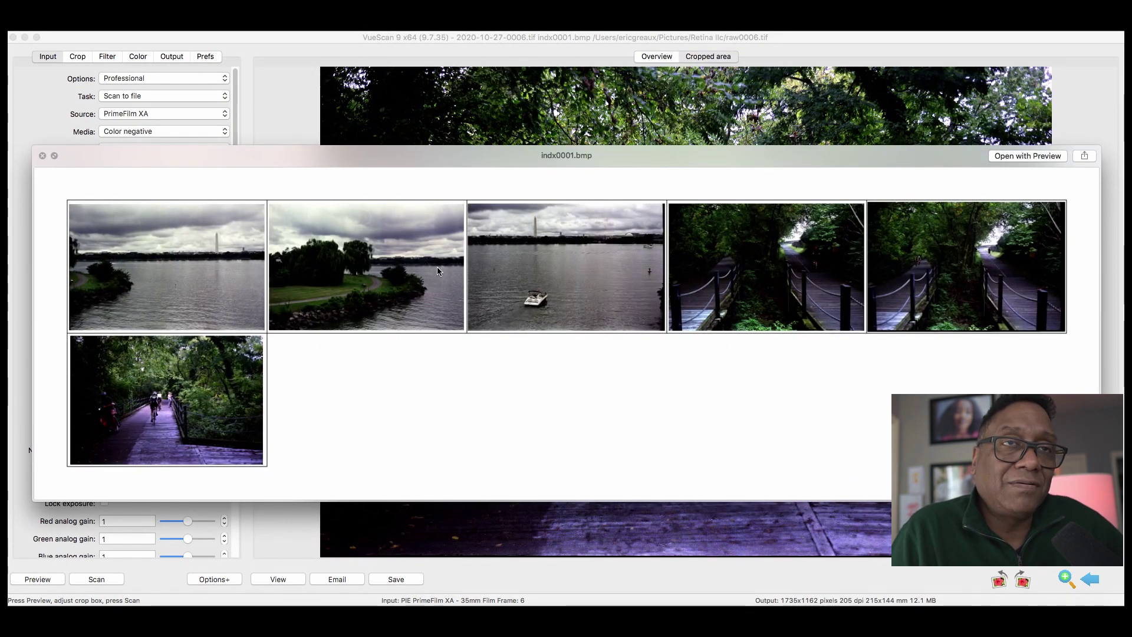
{"action": "key", "text": "space"}
{"action": "left_click", "coordinate": [437, 288]}
{"action": "left_click", "coordinate": [434, 300]}
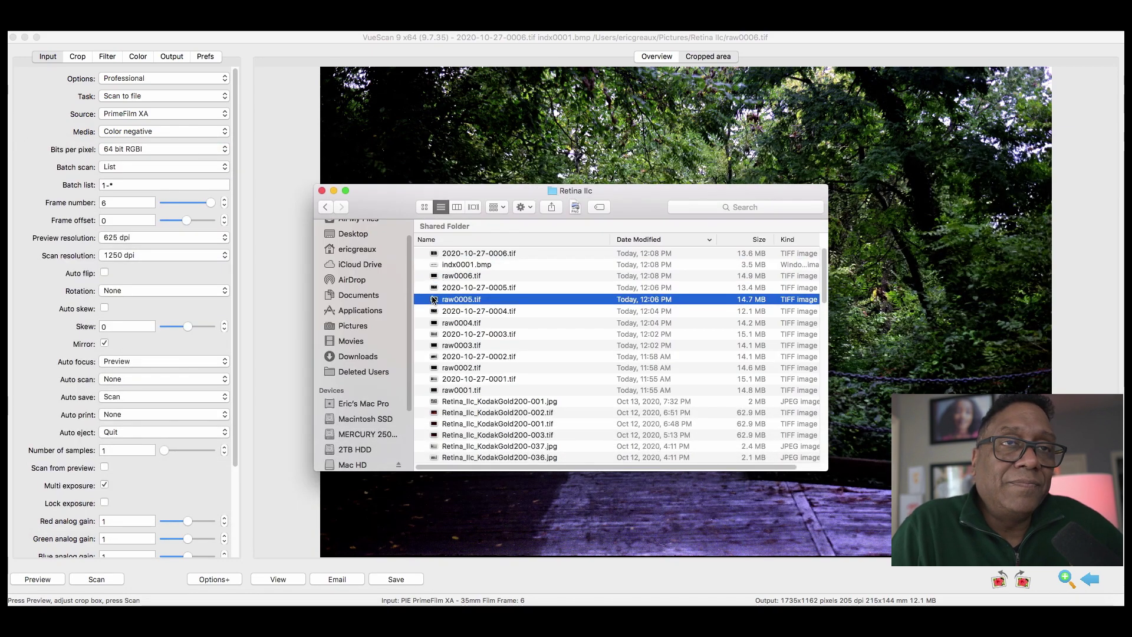
{"action": "key", "text": "space"}
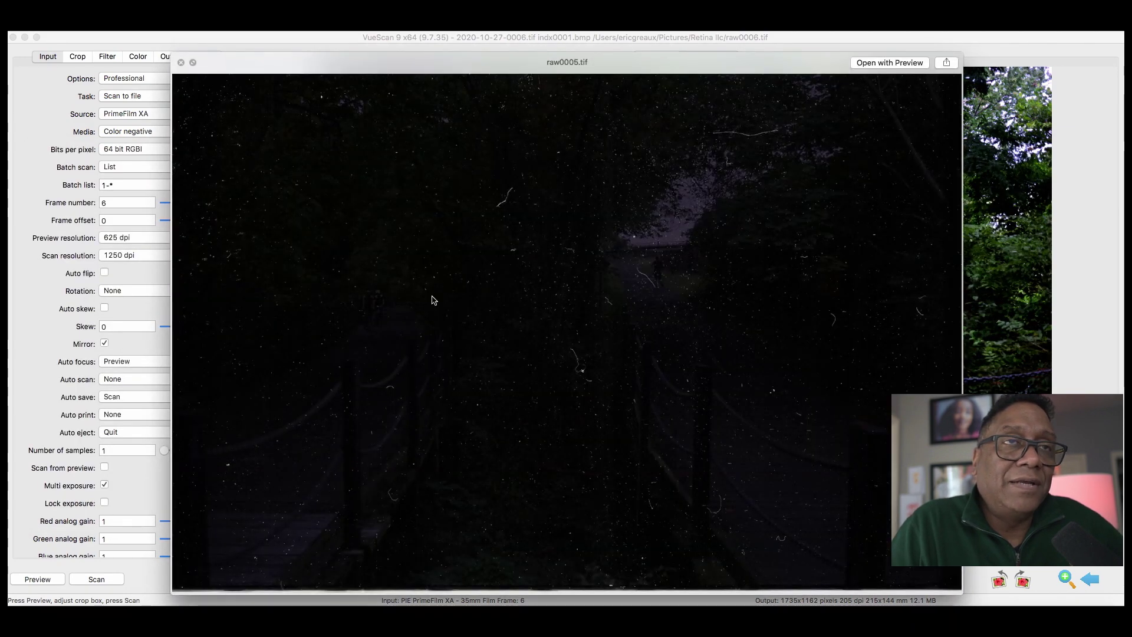
{"action": "key", "text": "space"}
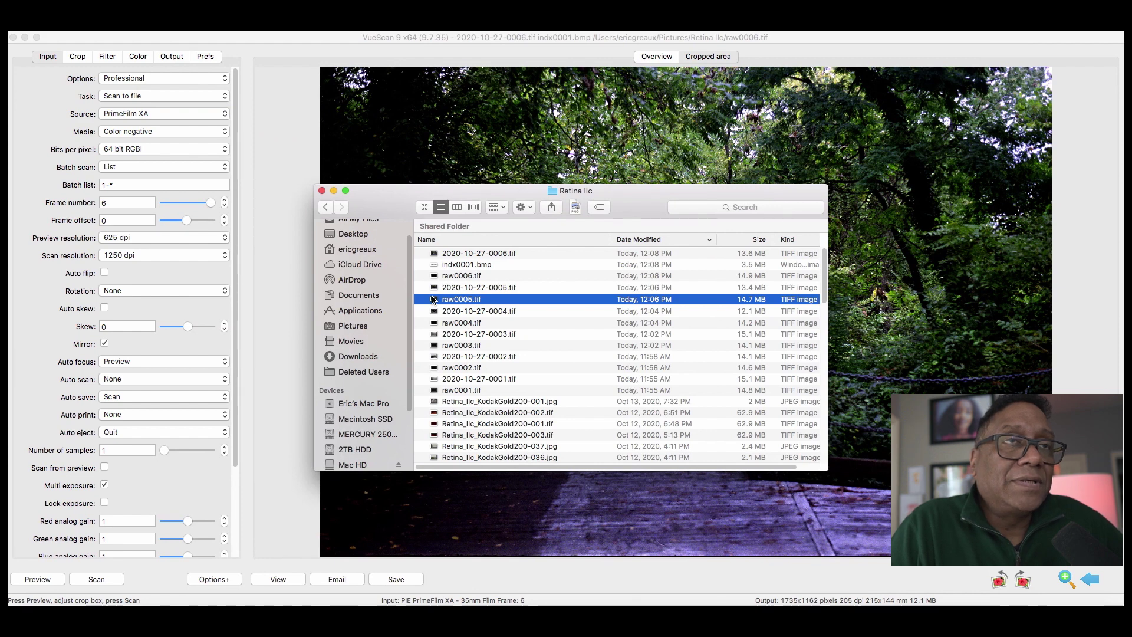
Step: Switch back to VueScan and set the input source to File
{"action": "left_click", "coordinate": [305, 148]}
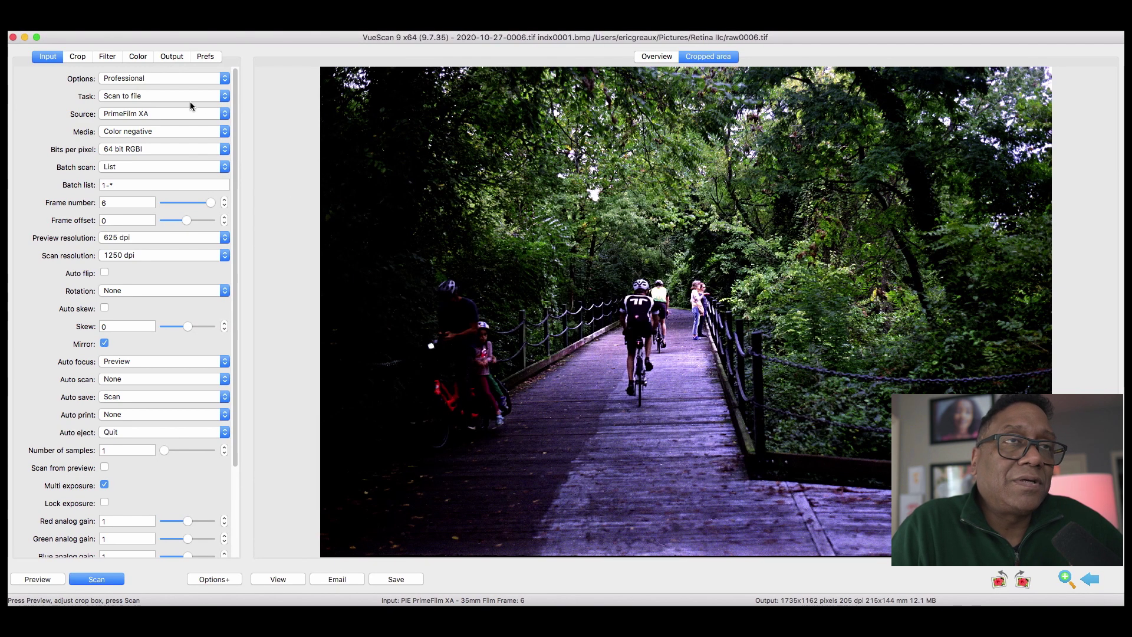
{"action": "left_click", "coordinate": [170, 114]}
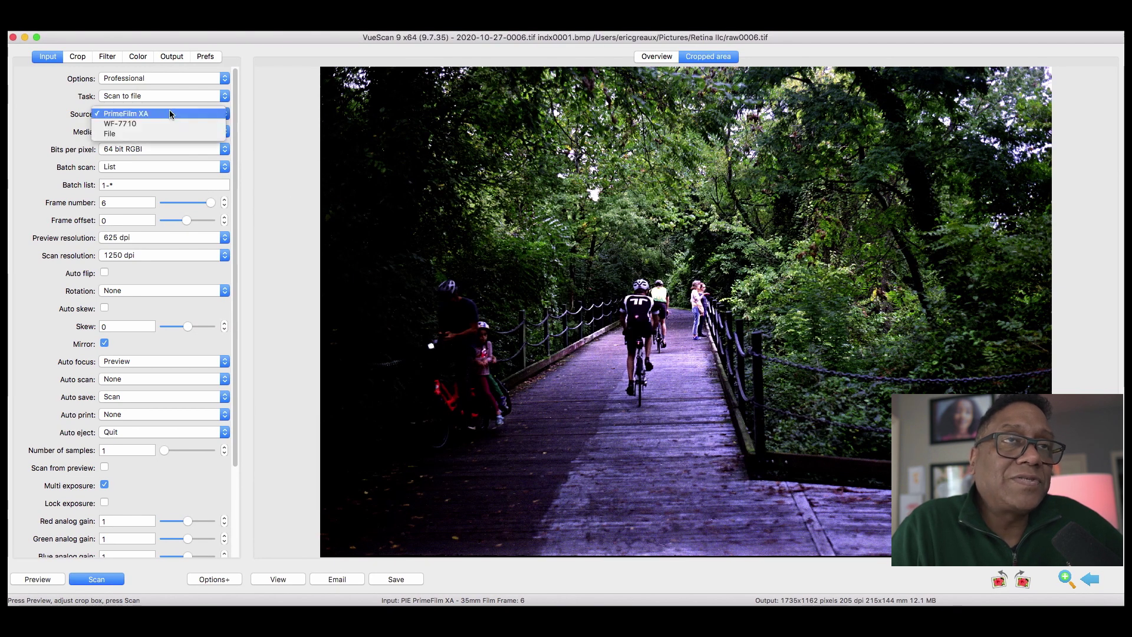
{"action": "left_click", "coordinate": [149, 135]}
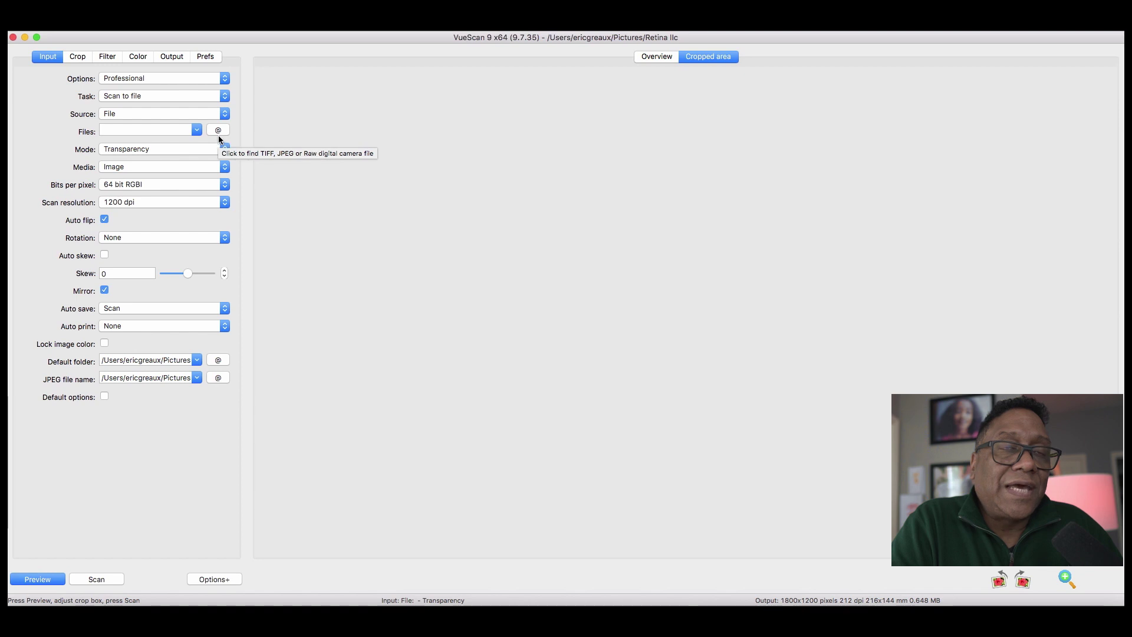
Step: Load the six raw scans raw0001.tif through raw0006.tif from the Retina IIc folder as input files
{"action": "left_click", "coordinate": [220, 131]}
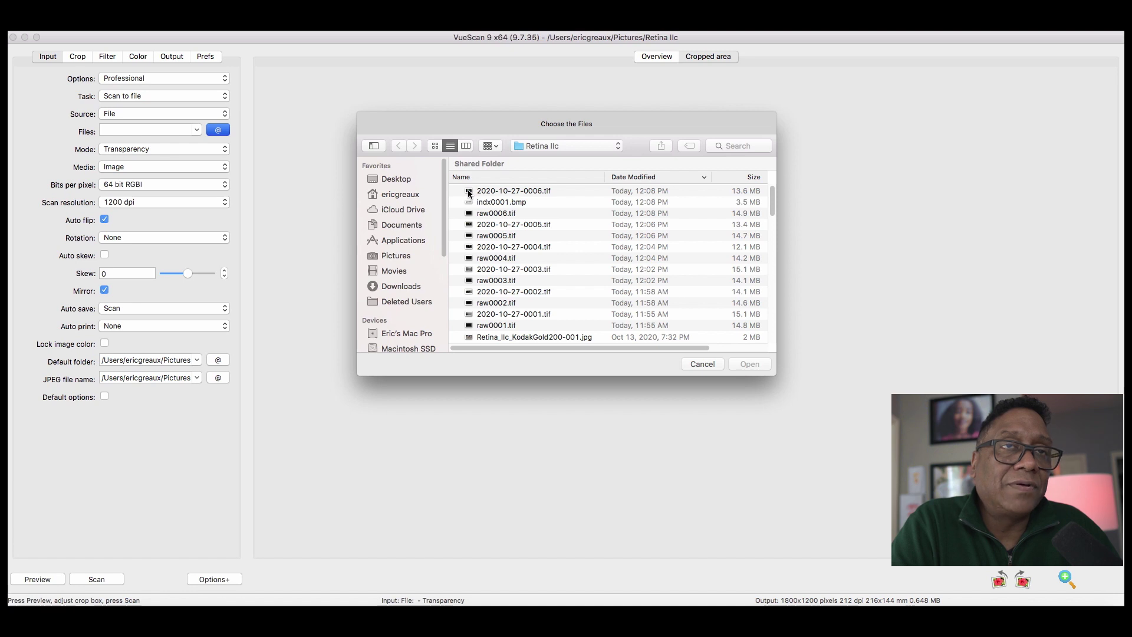
{"action": "left_click", "coordinate": [470, 214]}
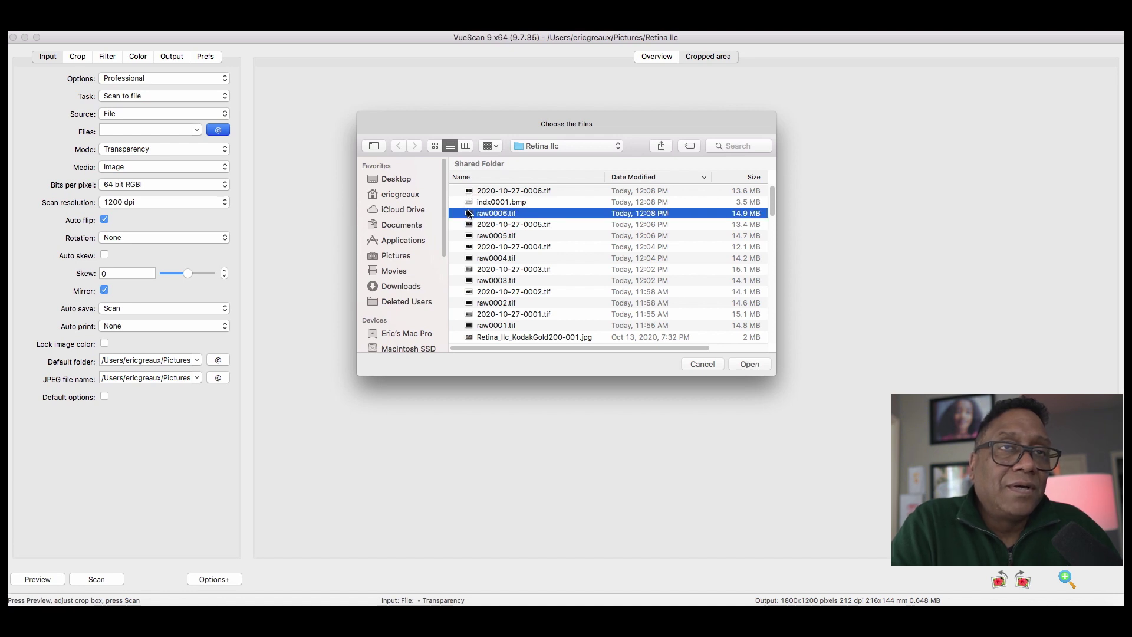
{"action": "left_click", "coordinate": [471, 239], "text": "super"}
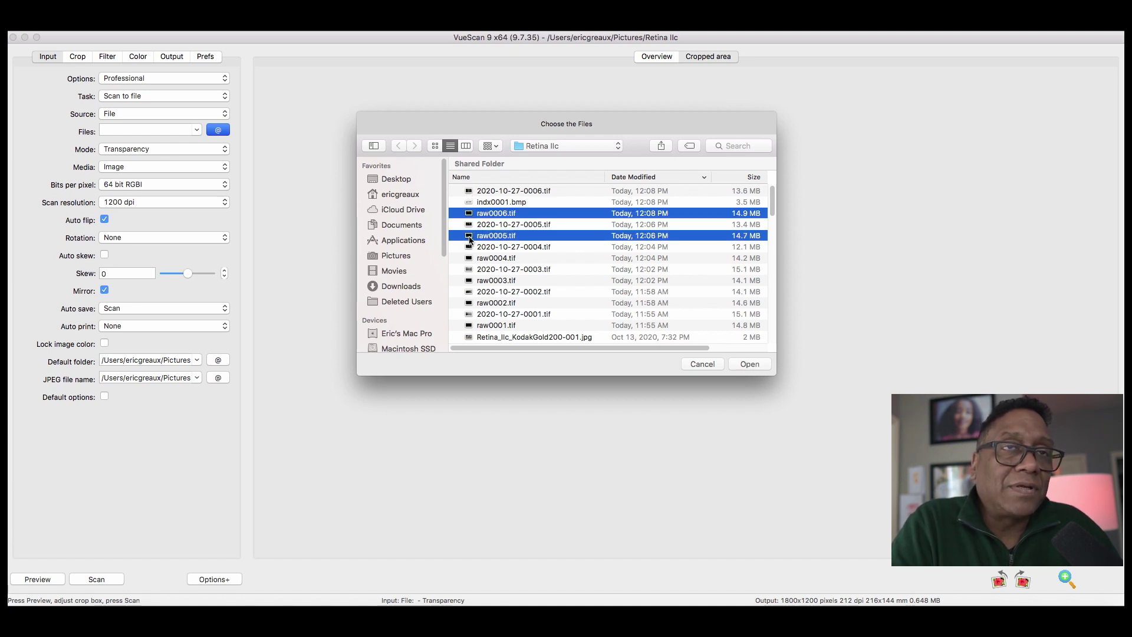
{"action": "left_click", "coordinate": [469, 260], "text": "super"}
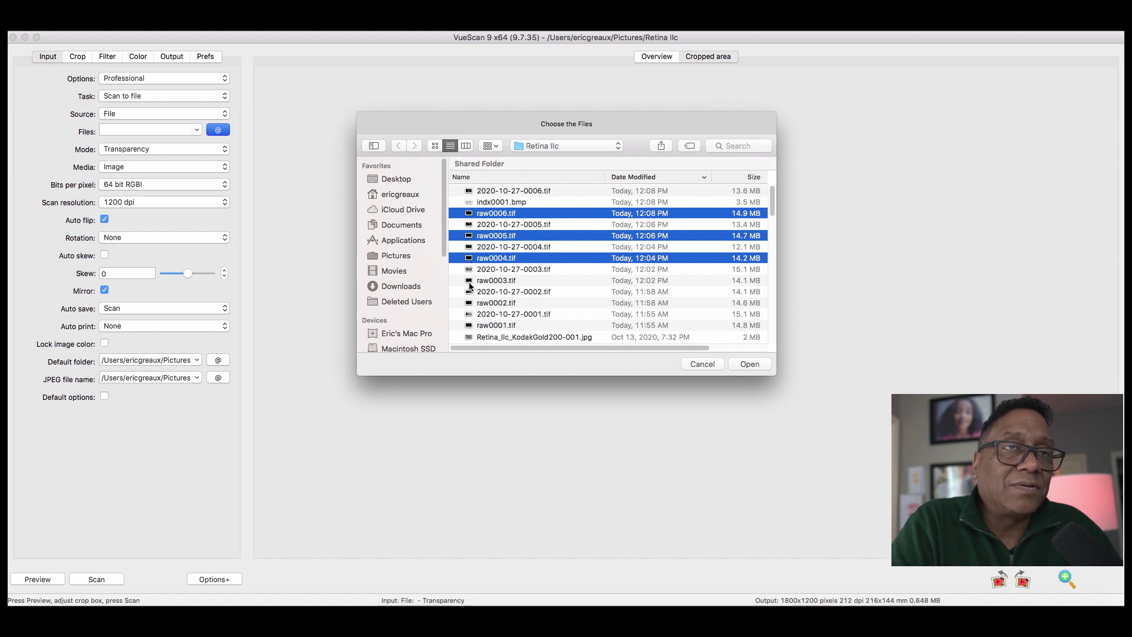
{"action": "left_click", "coordinate": [470, 282], "text": "super"}
{"action": "left_click", "coordinate": [471, 303], "text": "super"}
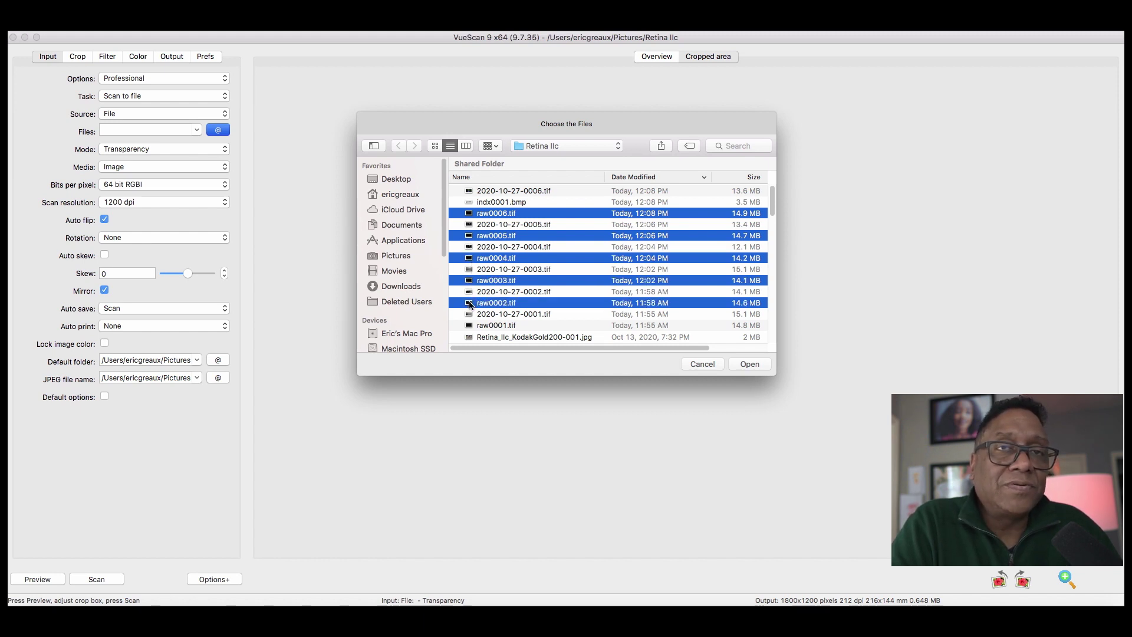
{"action": "left_click", "coordinate": [471, 325], "text": "super"}
{"action": "scroll", "coordinate": [472, 325], "scroll_direction": "down", "scroll_amount": 1}
{"action": "scroll", "coordinate": [471, 324], "scroll_direction": "down", "scroll_amount": 3}
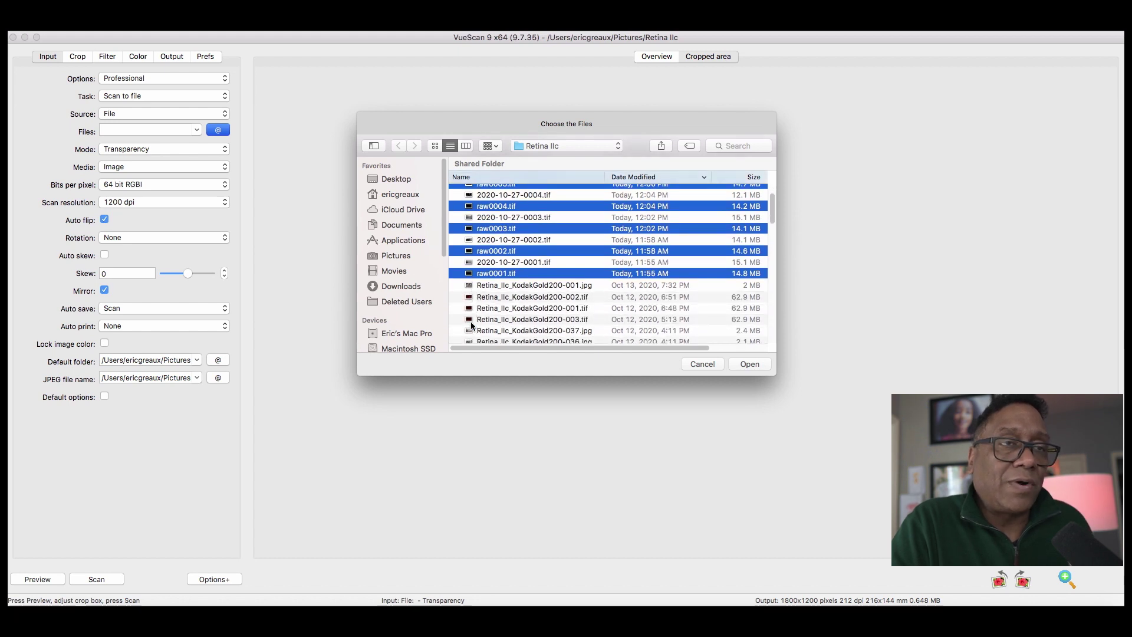
{"action": "left_click", "coordinate": [736, 363]}
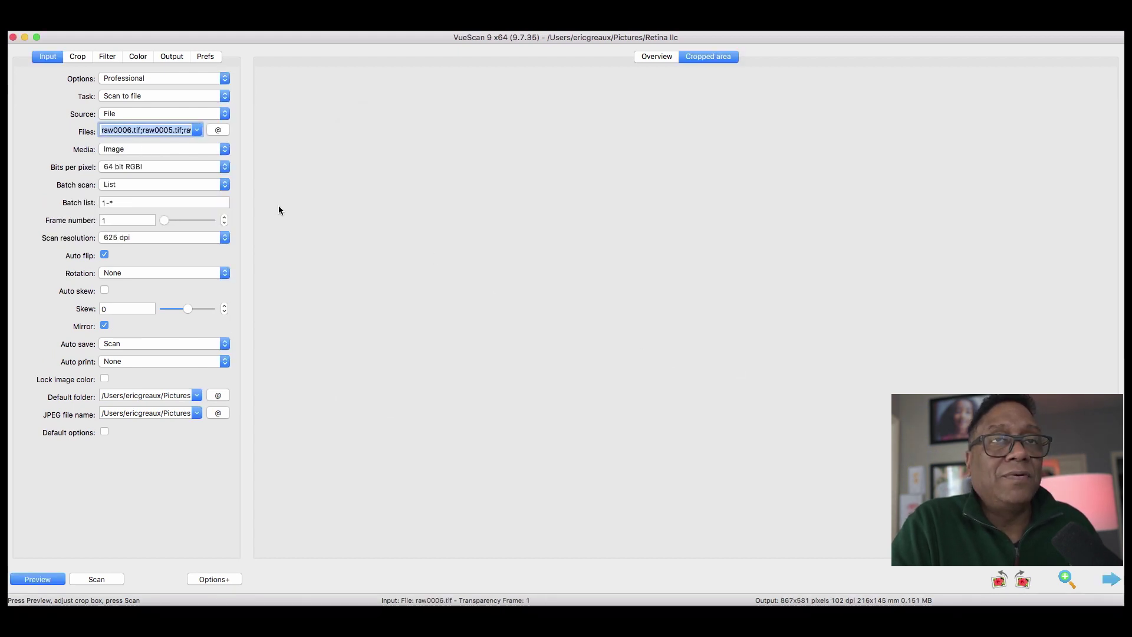
Step: Preview the loaded raw files and turn off mirroring for frames 5 and 6
{"action": "left_click", "coordinate": [36, 579]}
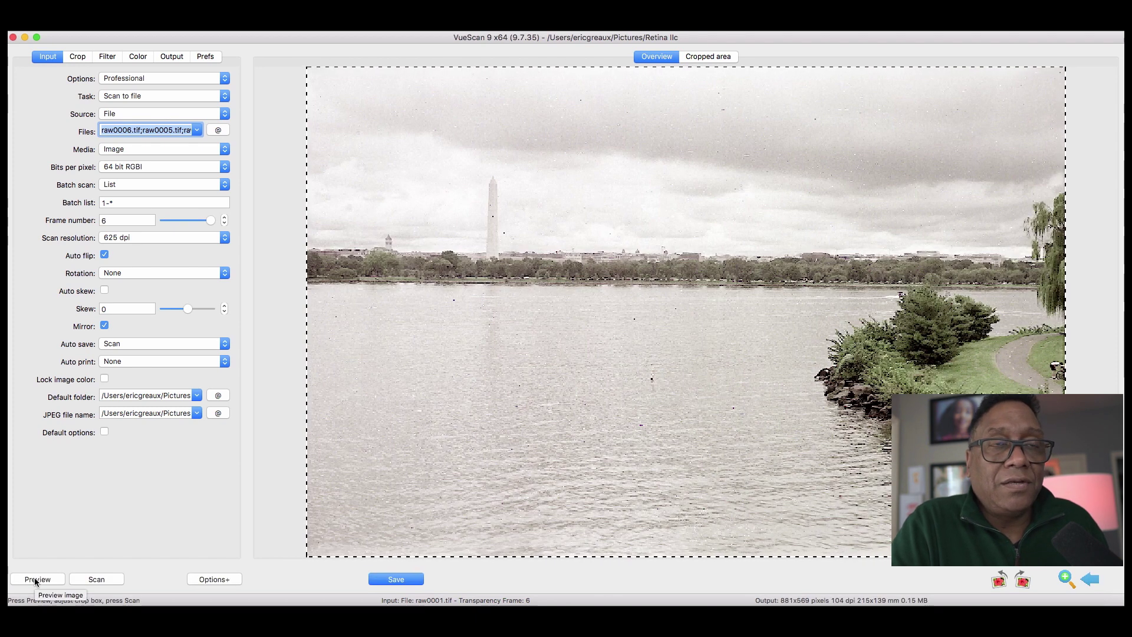
{"action": "left_click", "coordinate": [1090, 580]}
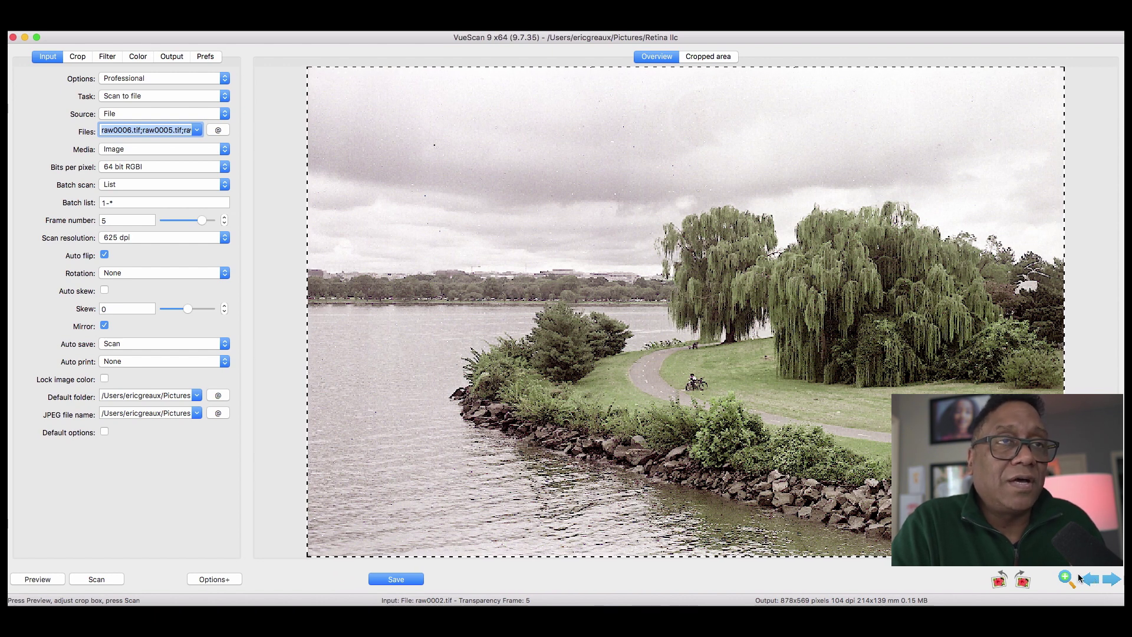
{"action": "left_click", "coordinate": [105, 326]}
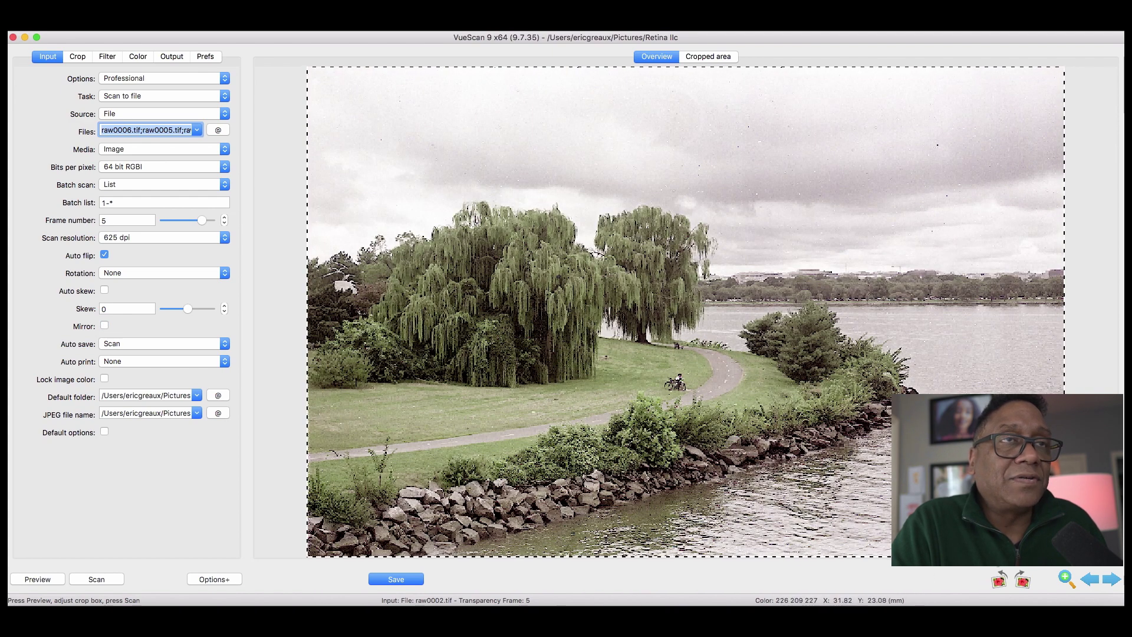
{"action": "left_click", "coordinate": [1105, 581]}
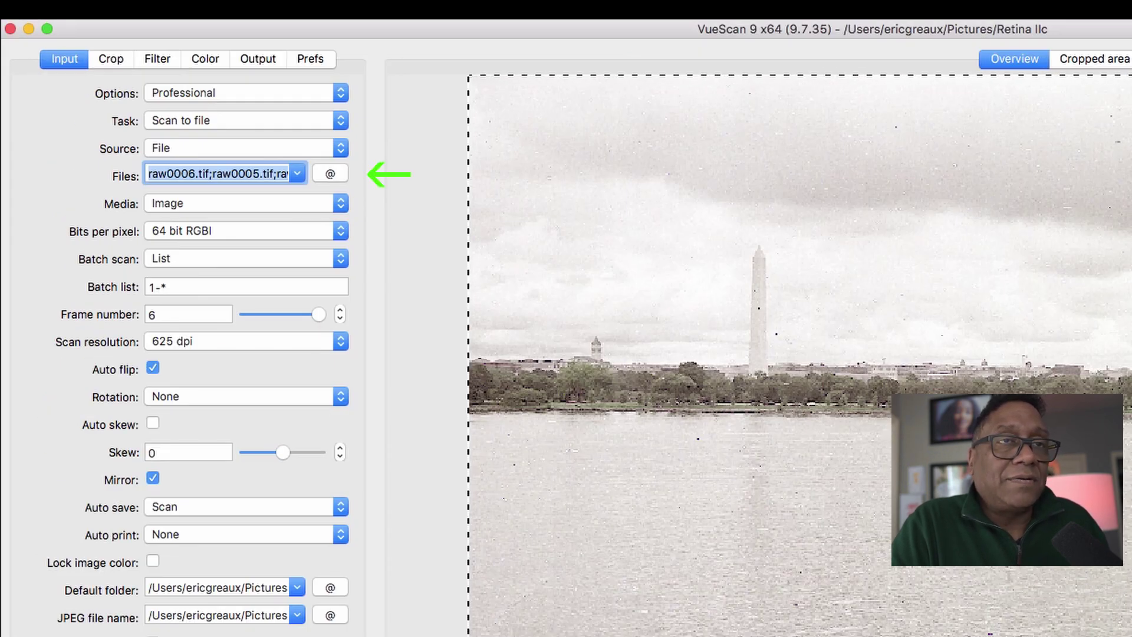
{"action": "left_click", "coordinate": [152, 478]}
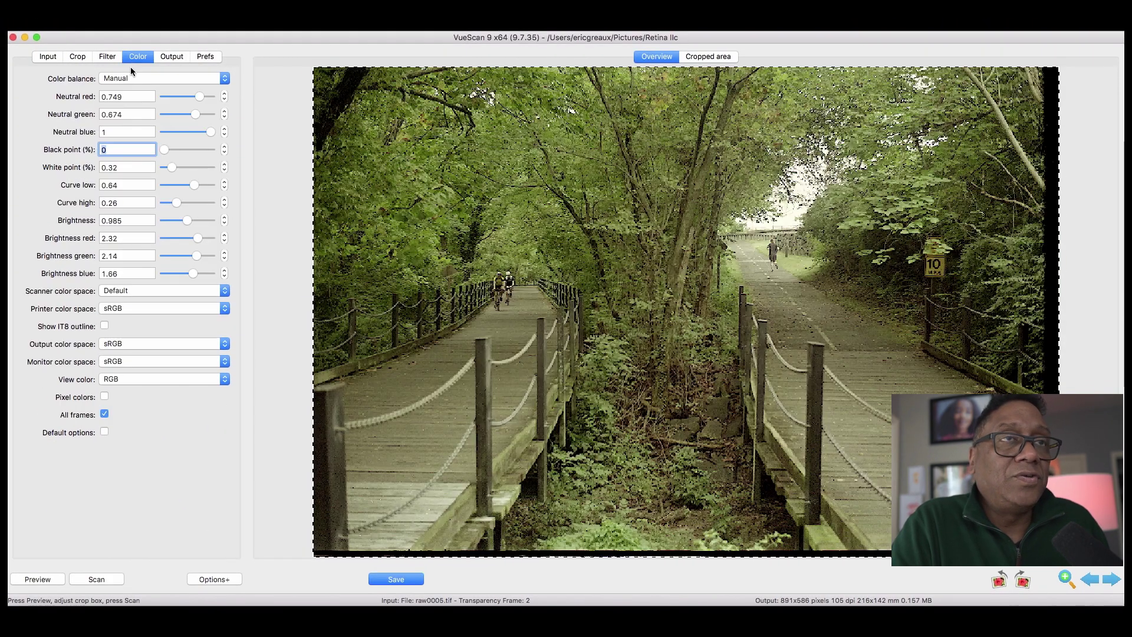
Step: Set the color balance of the loaded raw frames to Auto levels
{"action": "left_click", "coordinate": [128, 75]}
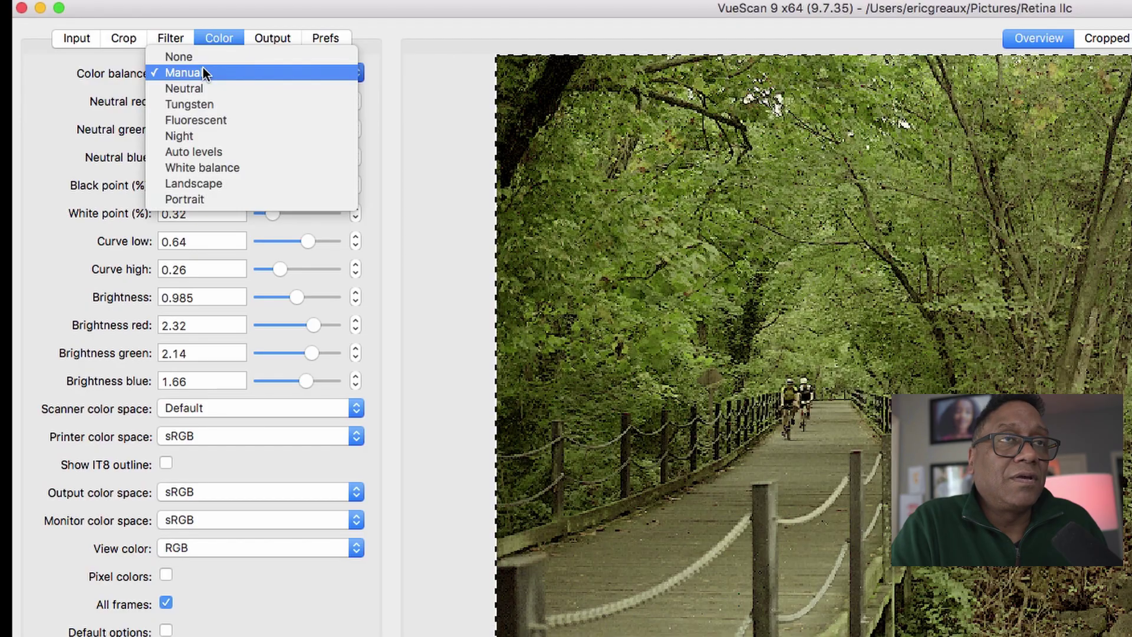
{"action": "left_click", "coordinate": [244, 634]}
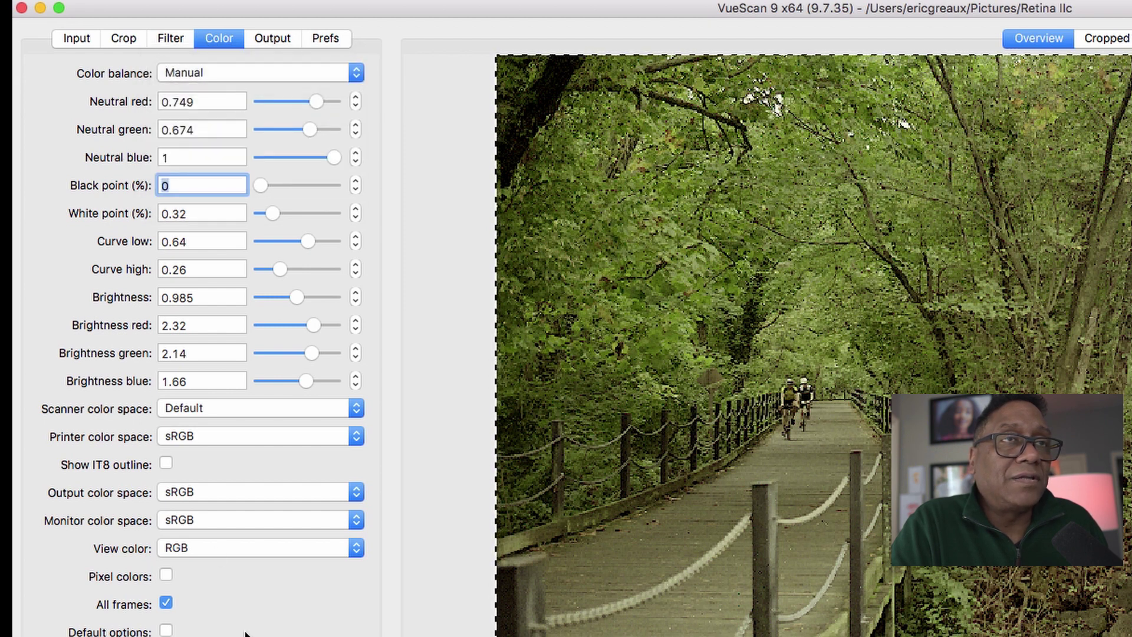
{"action": "left_click", "coordinate": [237, 70]}
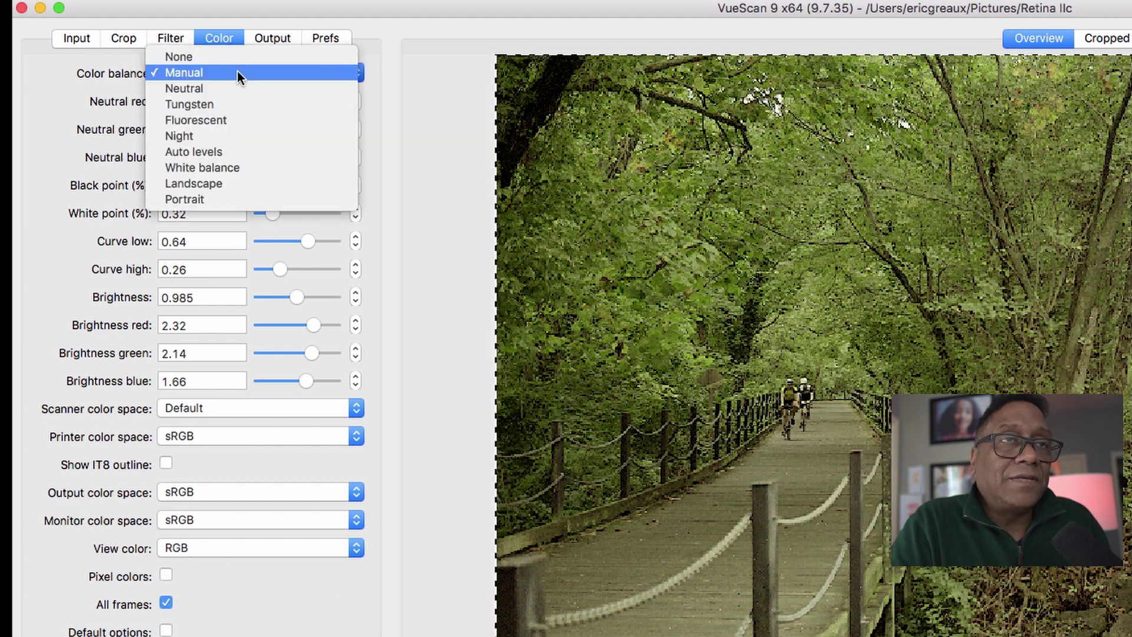
{"action": "left_click", "coordinate": [213, 151]}
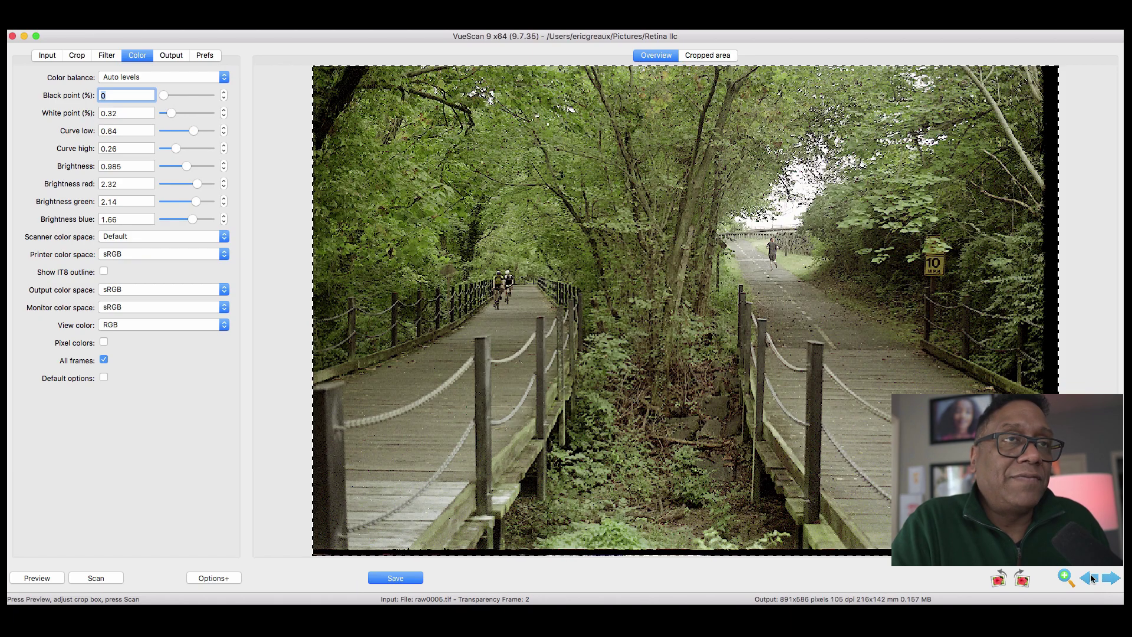
Step: Go back to frame 1 and check the Auto levels color on frames 1 through 4
{"action": "left_click", "coordinate": [1092, 578]}
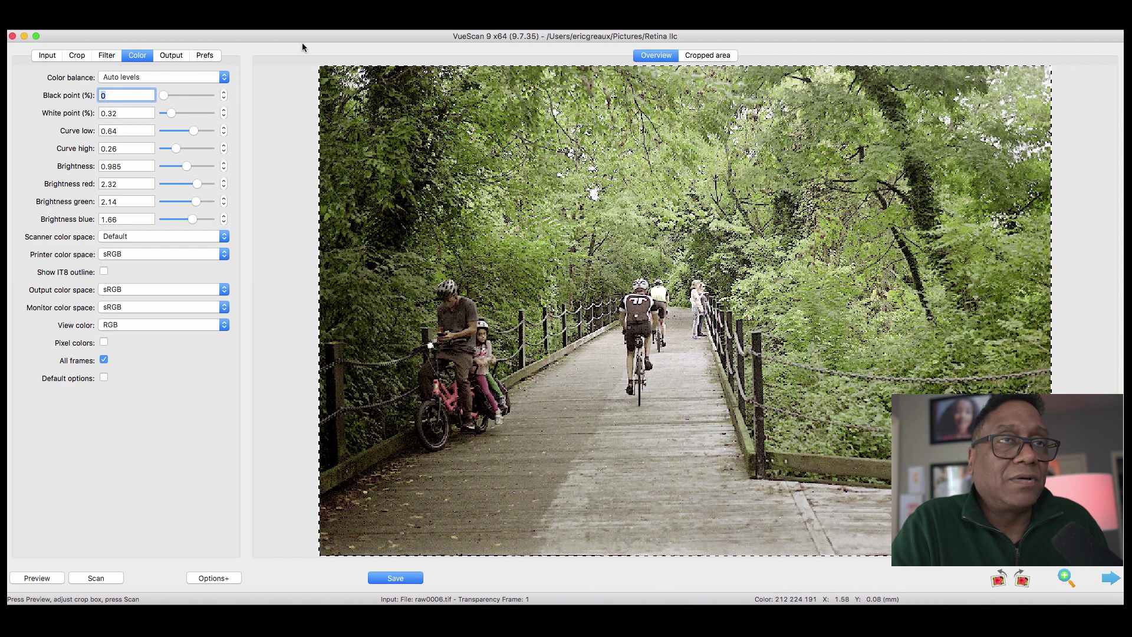
{"action": "left_click", "coordinate": [170, 76]}
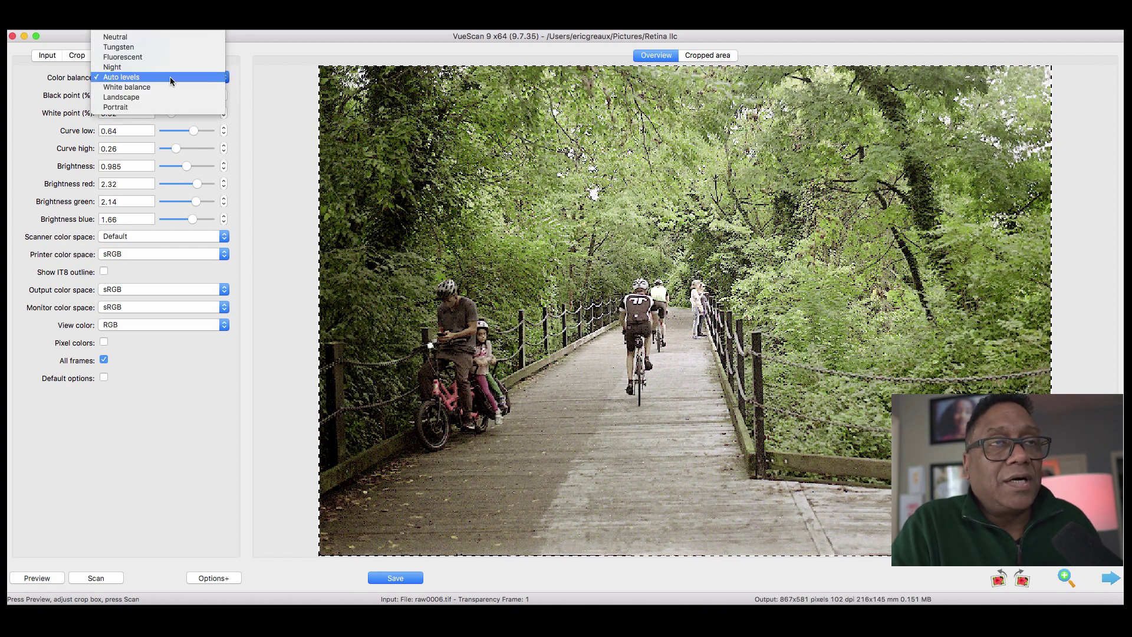
{"action": "left_click", "coordinate": [1102, 580]}
{"action": "left_click", "coordinate": [1108, 579]}
{"action": "left_click", "coordinate": [1109, 580]}
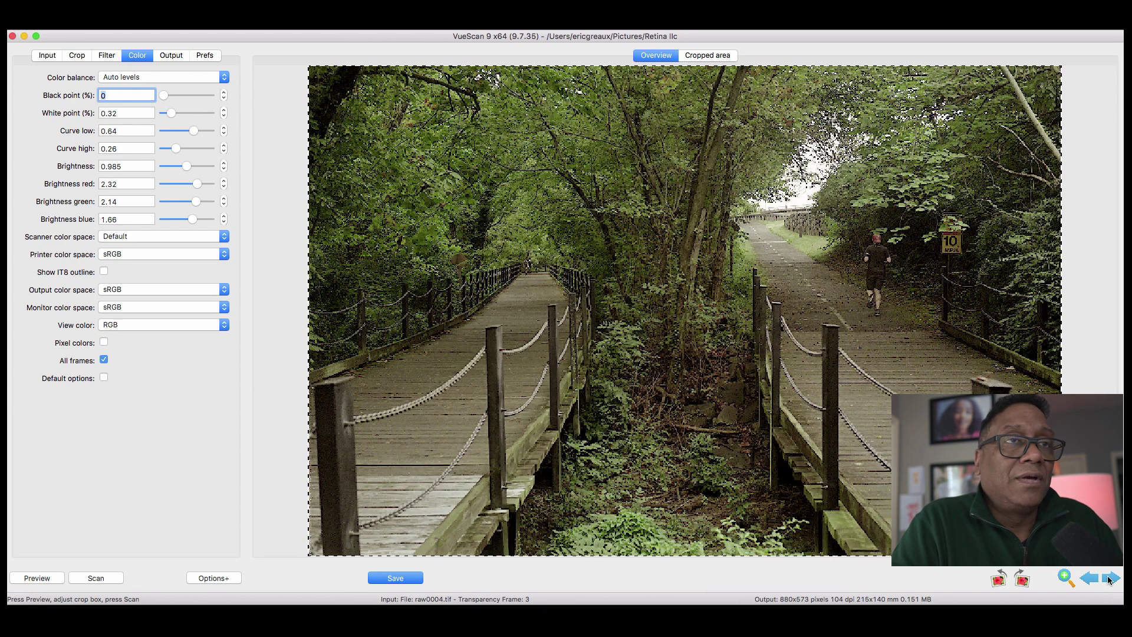
{"action": "left_click", "coordinate": [1109, 580]}
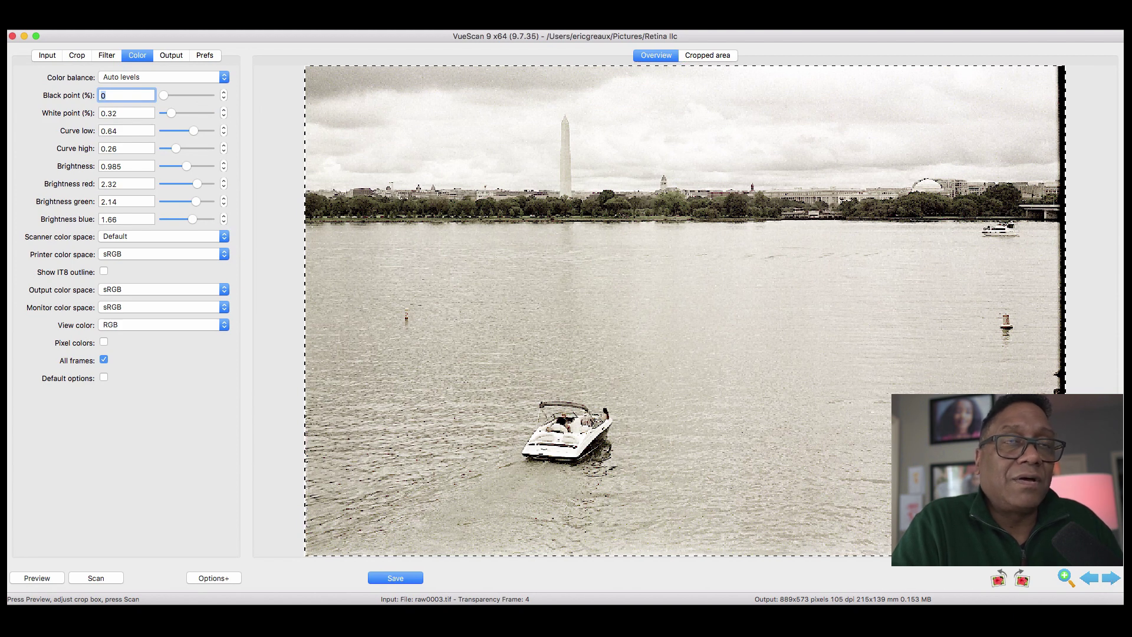
Step: Trim frame 4's crop to about 35.7 by 23 mm to exclude the black edge, and check frames 5 and 6
{"action": "left_click", "coordinate": [684, 310]}
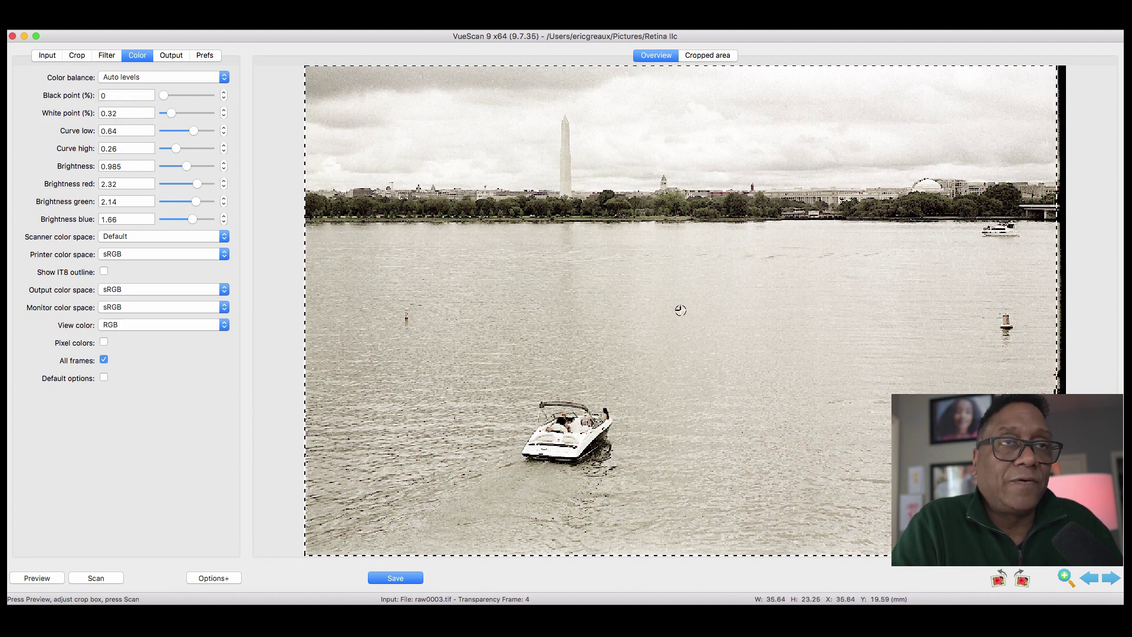
{"action": "left_click_drag", "start_coordinate": [680, 310], "coordinate": [682, 308]}
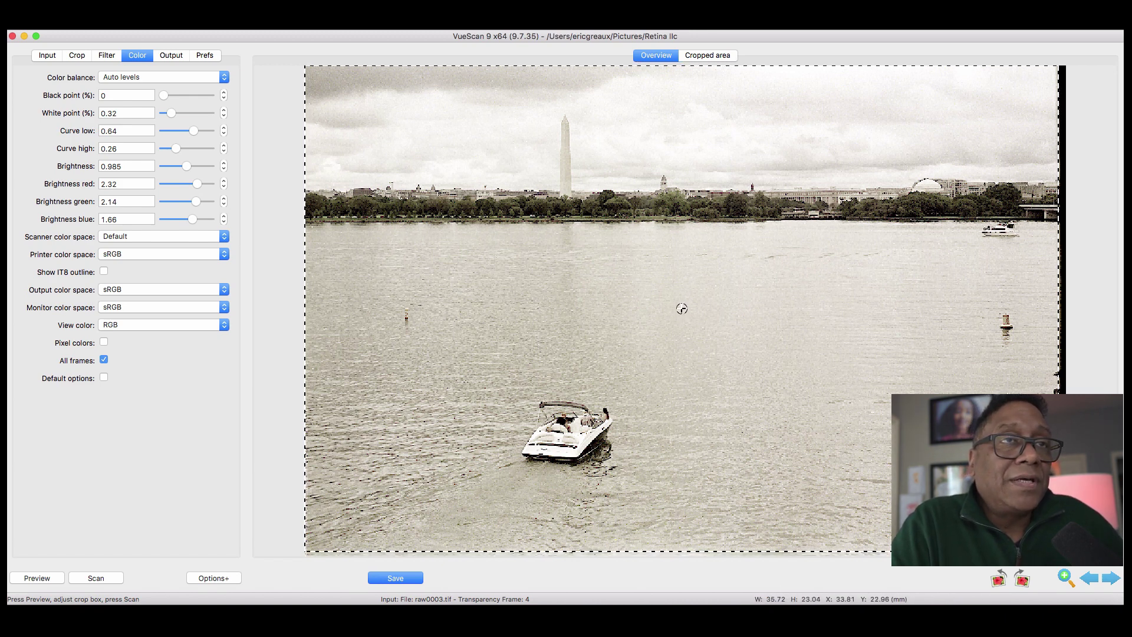
{"action": "left_click", "coordinate": [1112, 579]}
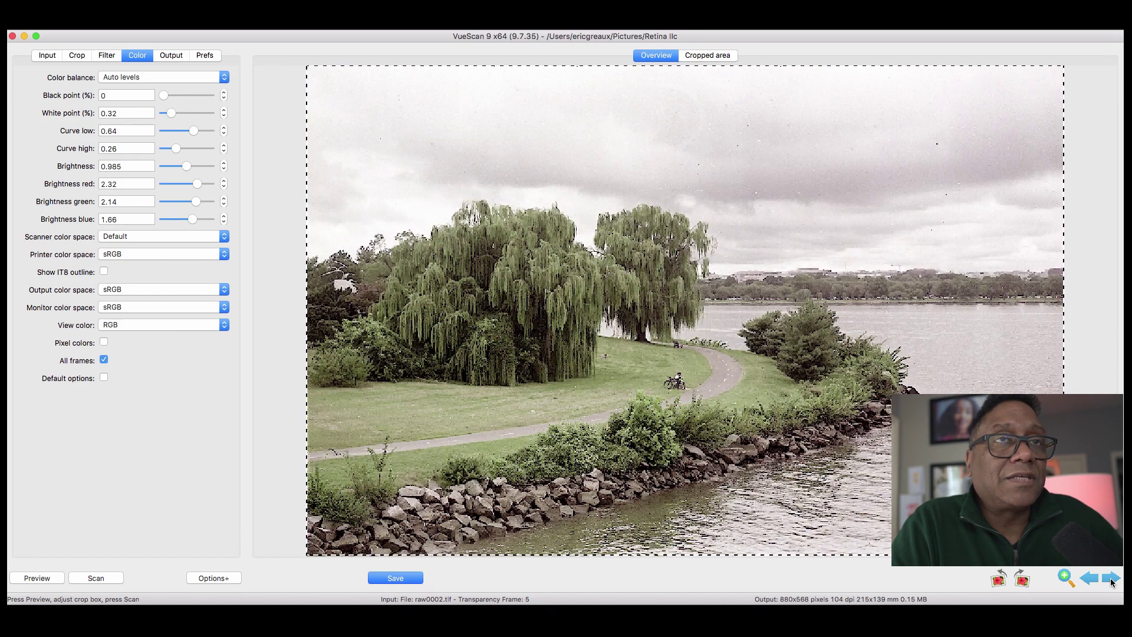
{"action": "left_click", "coordinate": [1111, 579]}
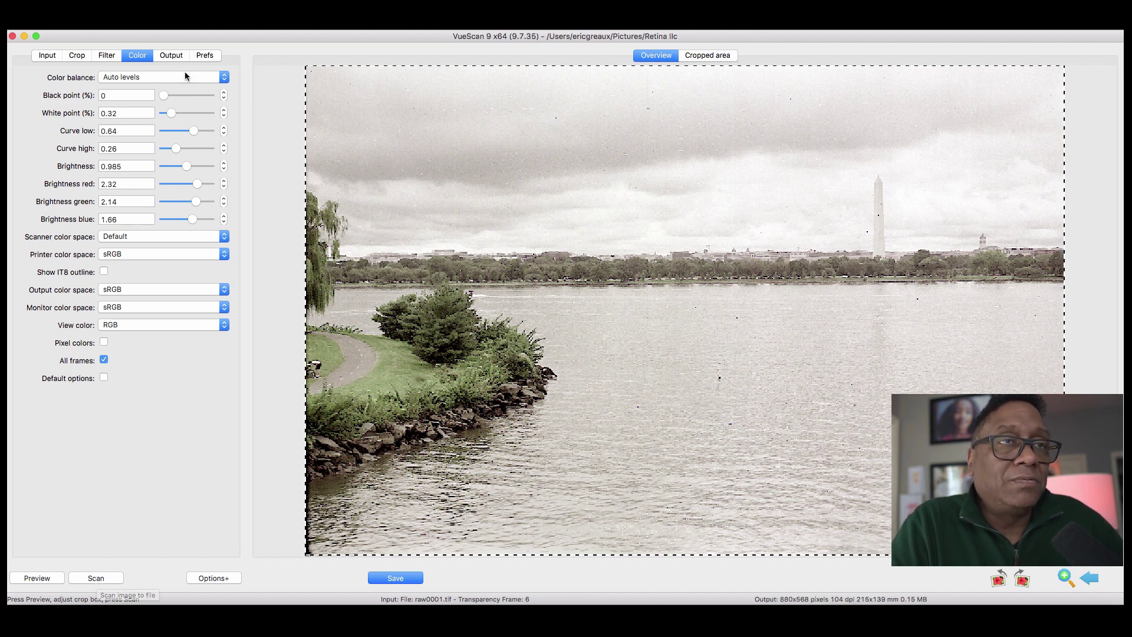
Step: Check the JPEG output settings, set the frame number to 1 and run the batch scan of all loaded frames
{"action": "left_click", "coordinate": [171, 56]}
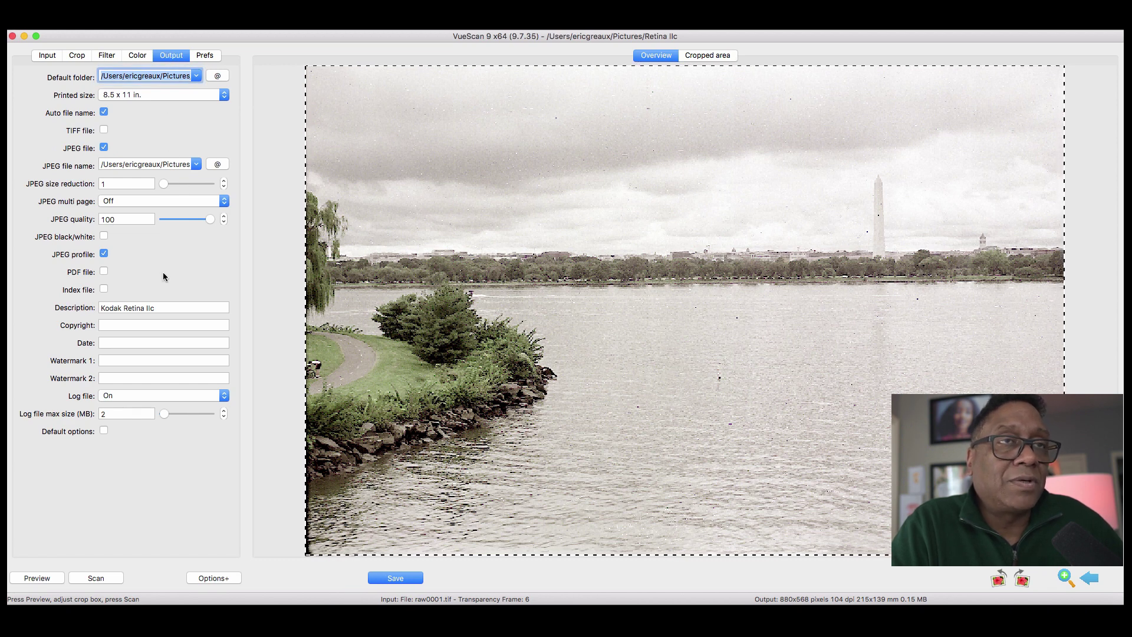
{"action": "left_click", "coordinate": [46, 57]}
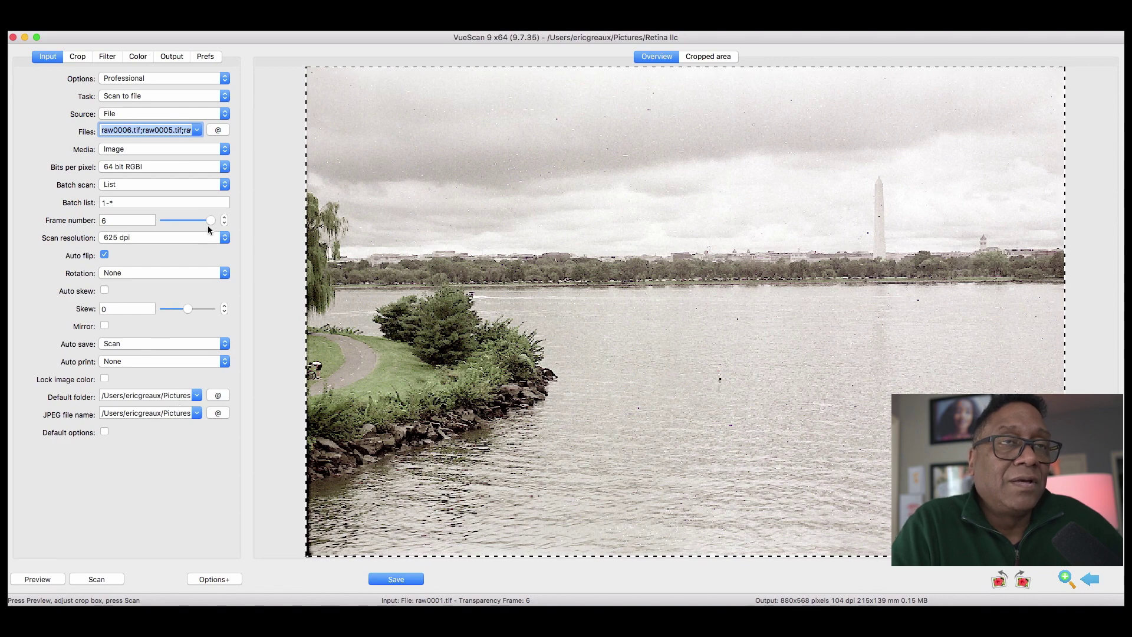
{"action": "left_click_drag", "start_coordinate": [209, 221], "coordinate": [145, 221]}
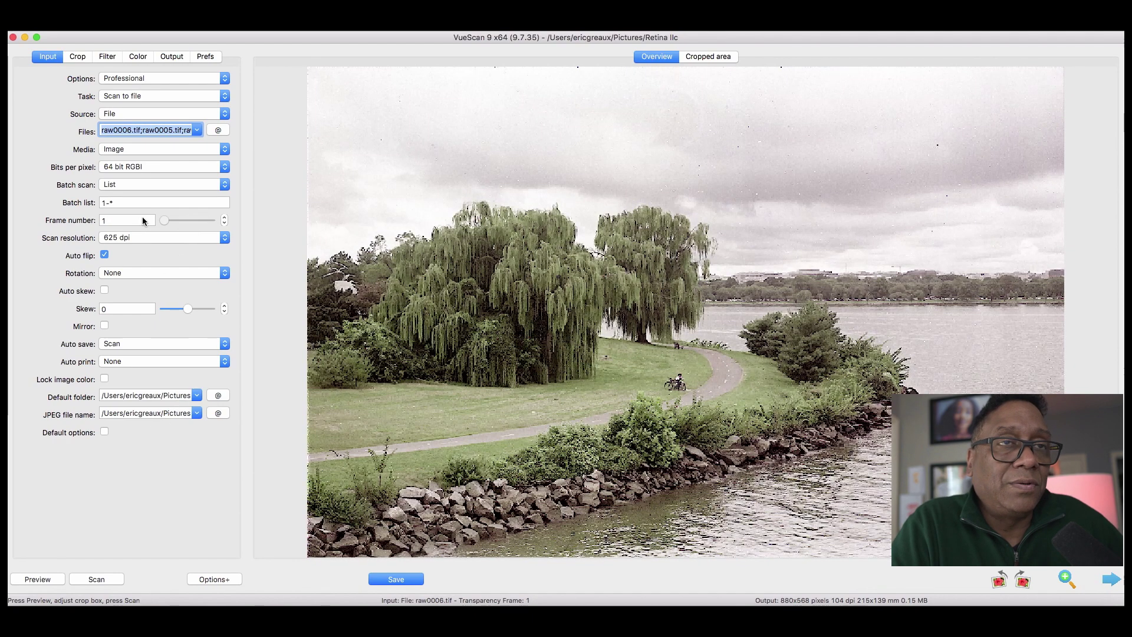
{"action": "left_click", "coordinate": [97, 580]}
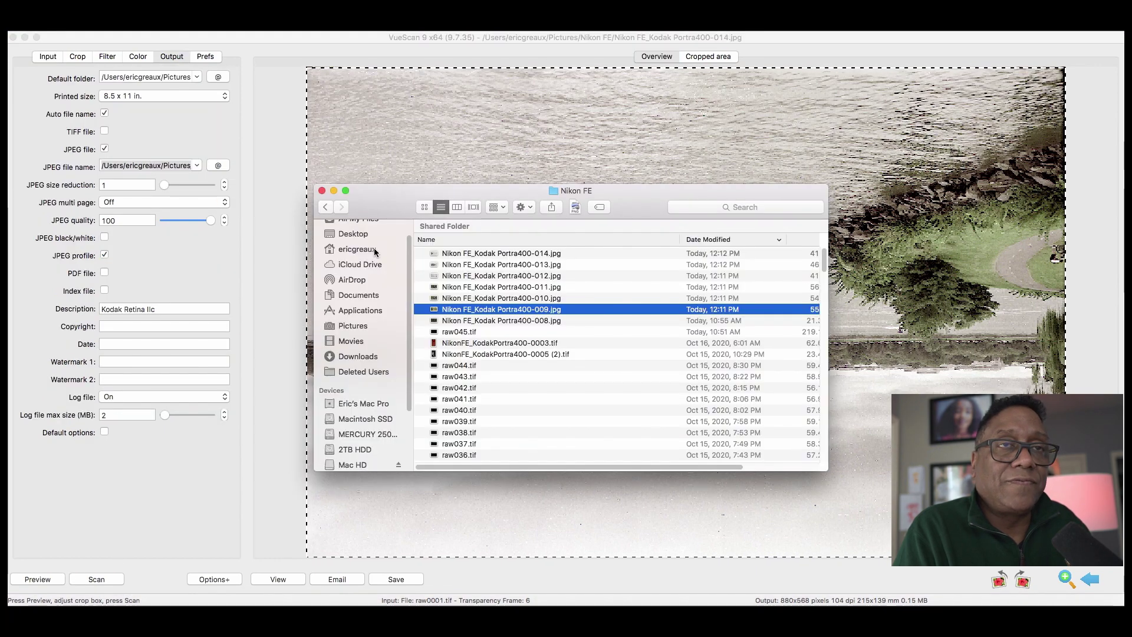
Step: Select Nikon FE_Kodak Portra400-009.jpg through Nikon FE_Kodak Portra400-014.jpg in Finder's Nikon FE folder and import them into Lightroom
{"action": "left_click", "coordinate": [433, 259], "text": "shift"}
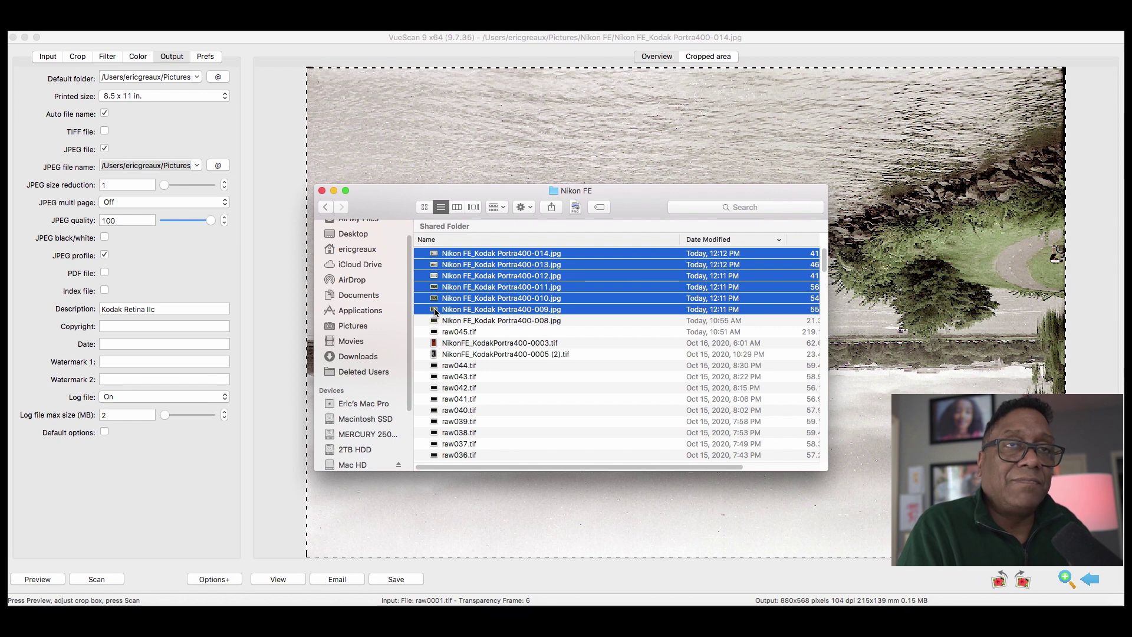
{"action": "left_click_drag", "start_coordinate": [434, 312], "coordinate": [227, 607]}
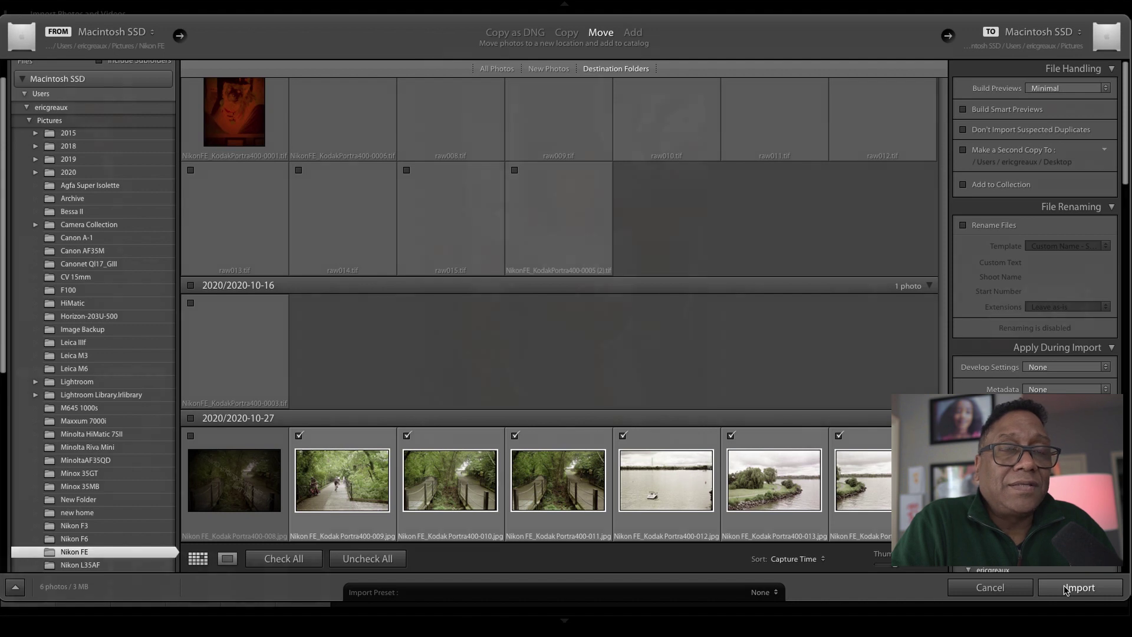
{"action": "left_click", "coordinate": [1079, 588]}
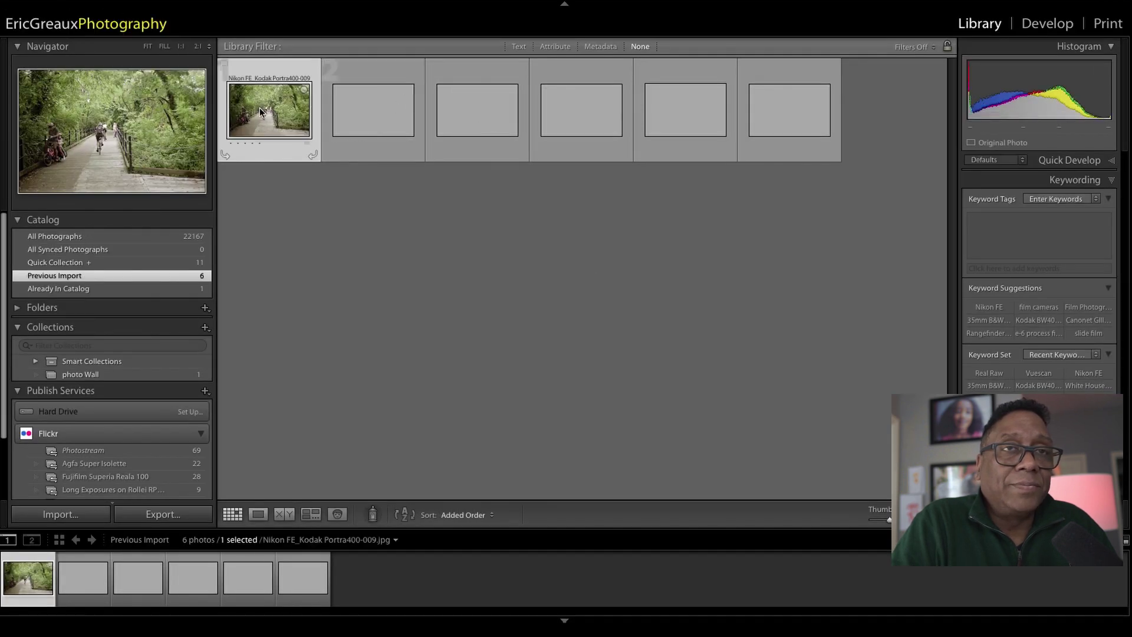
Step: Open Nikon FE_Kodak Portra400-009.jpg in the Develop module and set its white balance by sampling the wooden boardwalk
{"action": "double_click", "coordinate": [260, 111]}
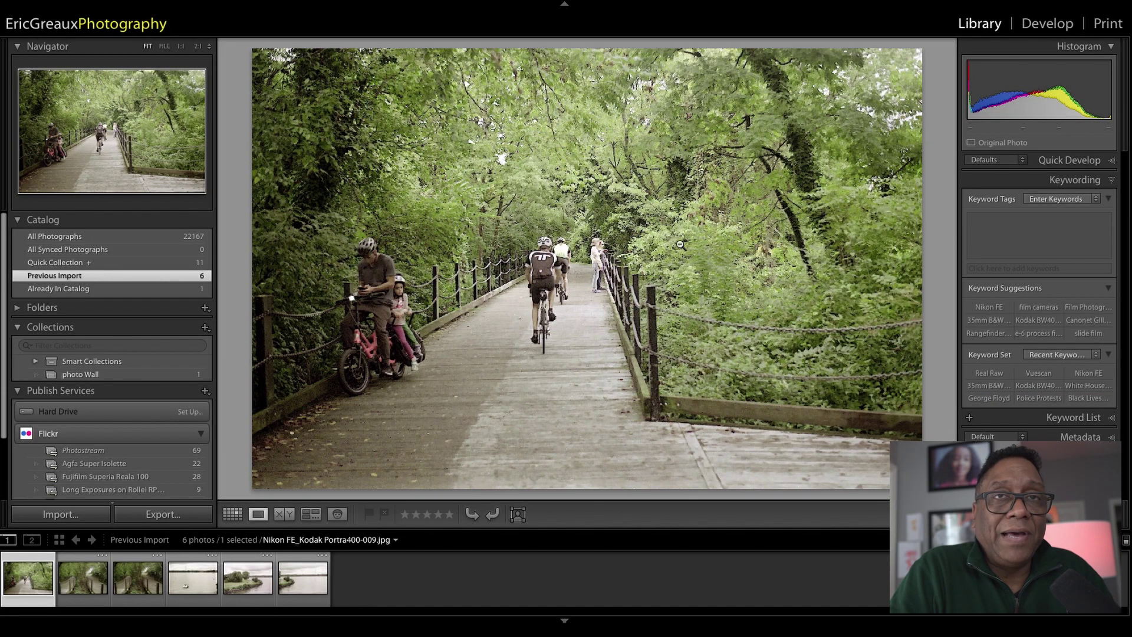
{"action": "left_click", "coordinate": [1039, 24]}
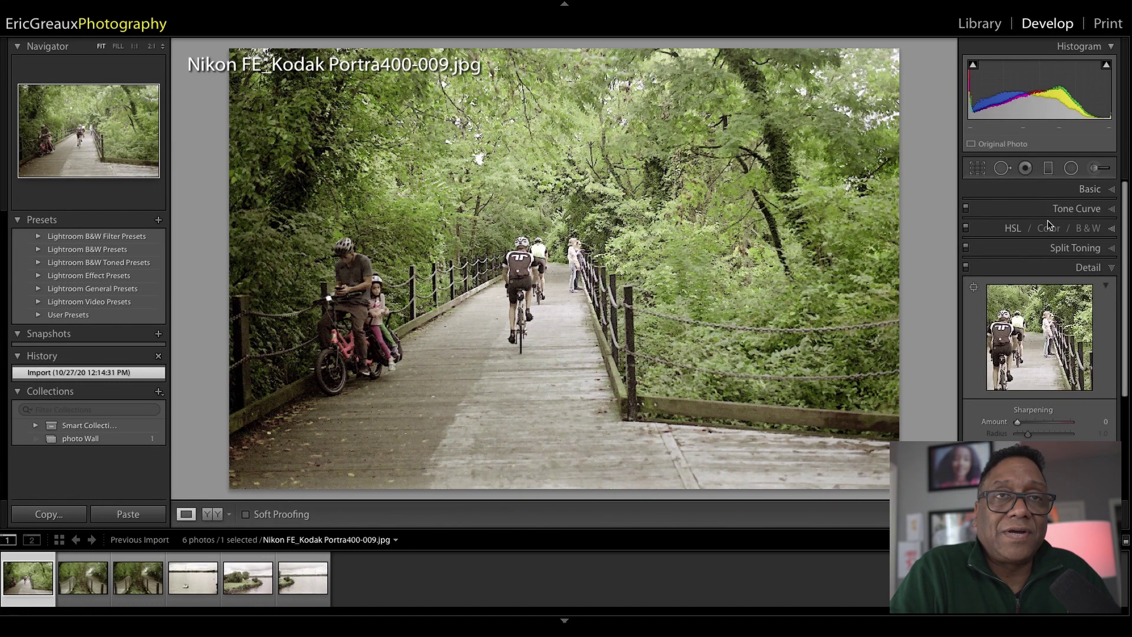
{"action": "left_click", "coordinate": [1082, 188]}
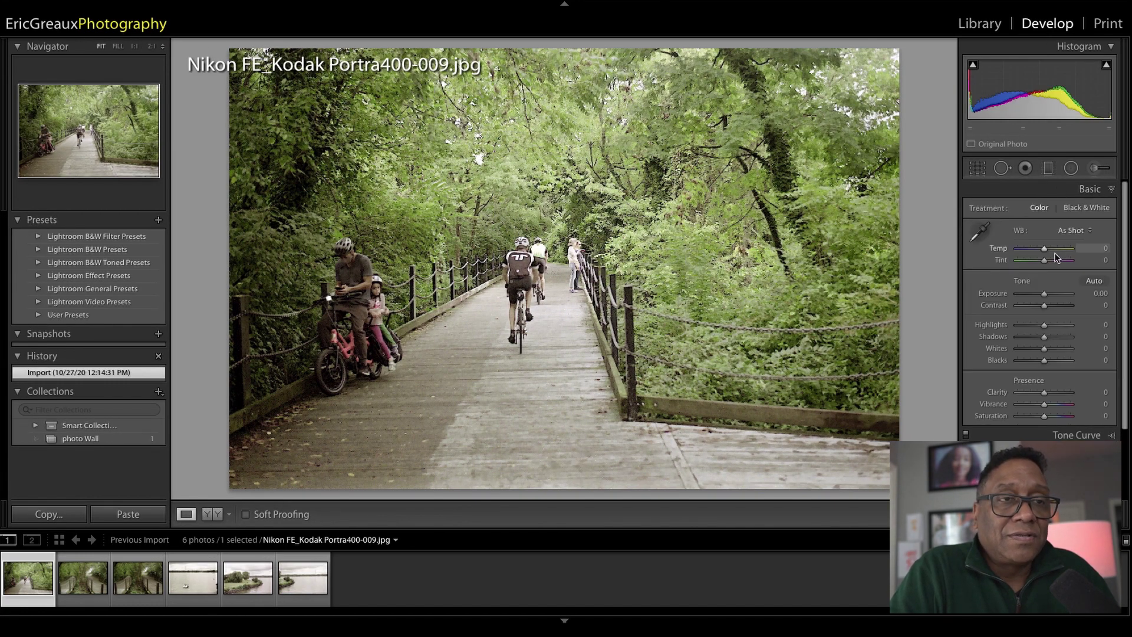
{"action": "left_click", "coordinate": [979, 232]}
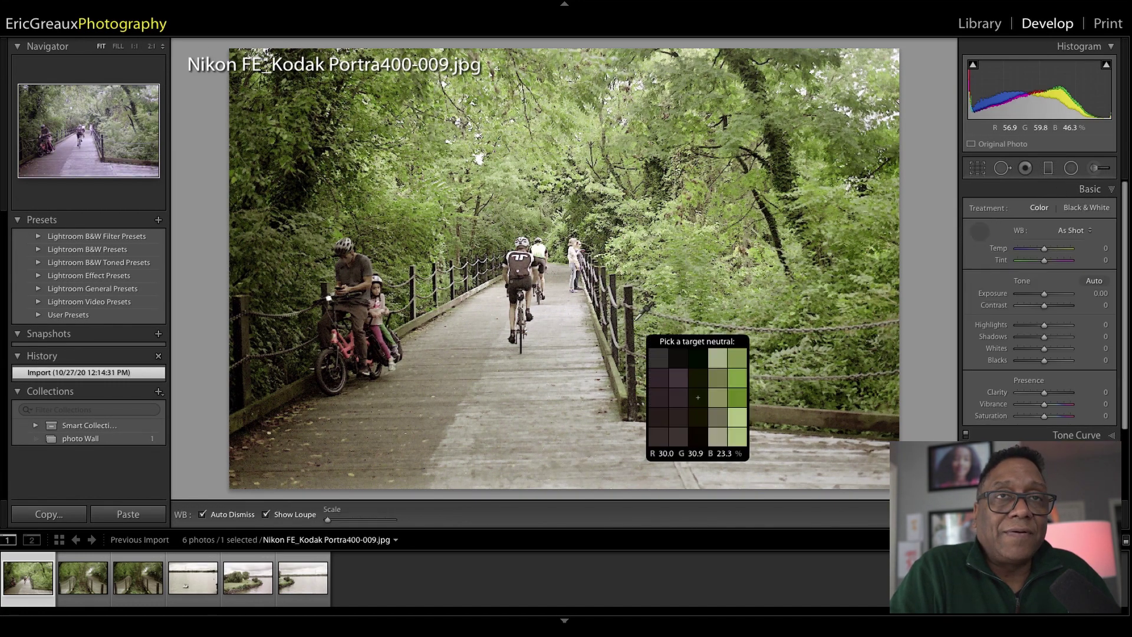
{"action": "left_click", "coordinate": [564, 333]}
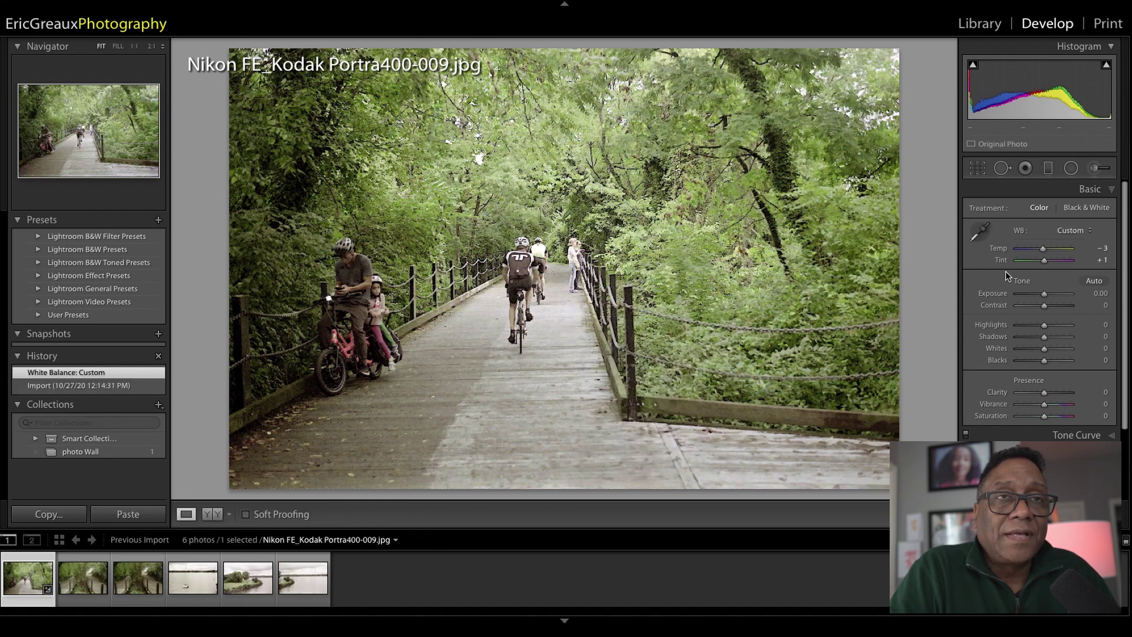
Step: Set the photo's temperature to -16, tint to +19 and saturation to +33
{"action": "left_click_drag", "start_coordinate": [1045, 249], "coordinate": [1048, 260]}
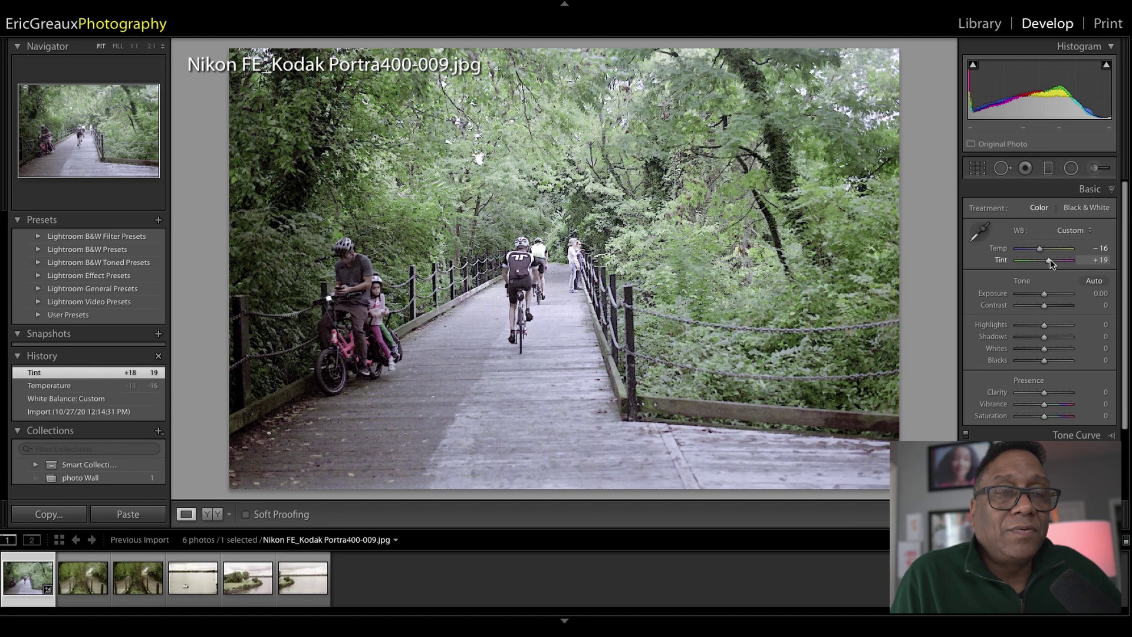
{"action": "left_click", "coordinate": [1053, 416]}
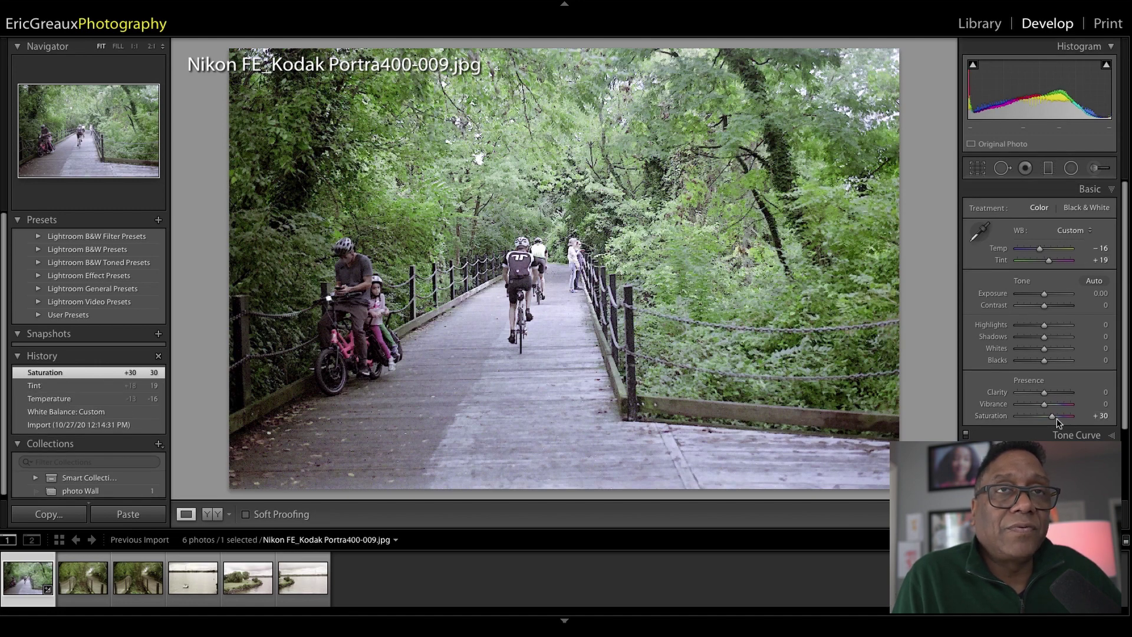
{"action": "mouse_move", "coordinate": [1052, 416]}
{"action": "left_mouse_down"}
{"action": "mouse_move", "coordinate": [1066, 417]}
{"action": "mouse_move", "coordinate": [1052, 421]}
{"action": "left_mouse_up"}
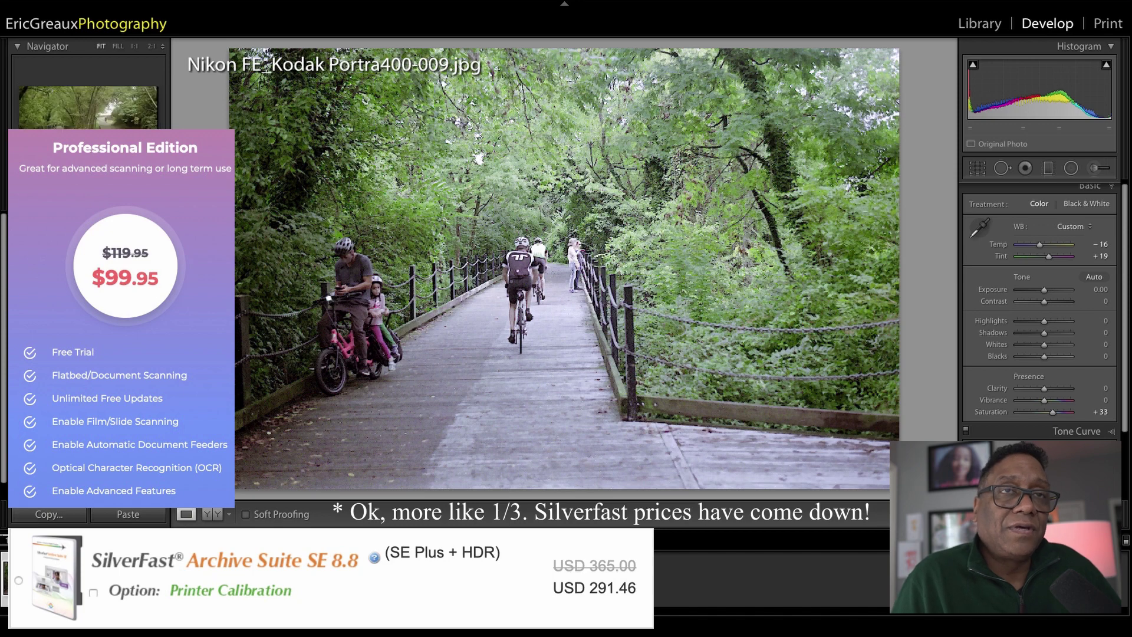
Step: Open the copy settings for the adjusted photo's develop edits
{"action": "left_click", "coordinate": [49, 514]}
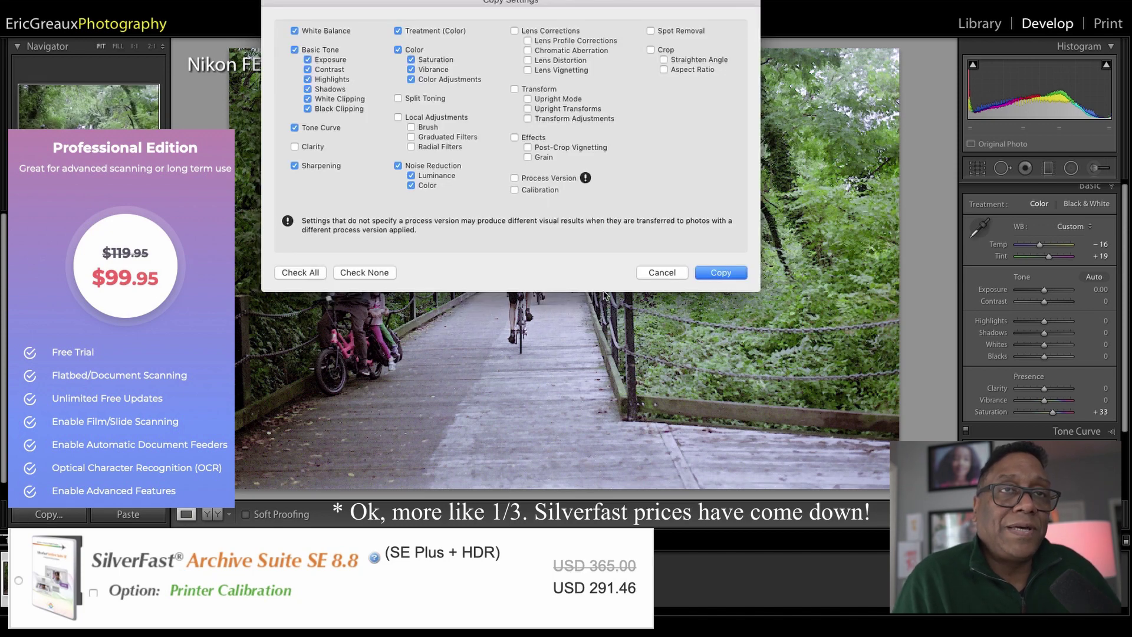